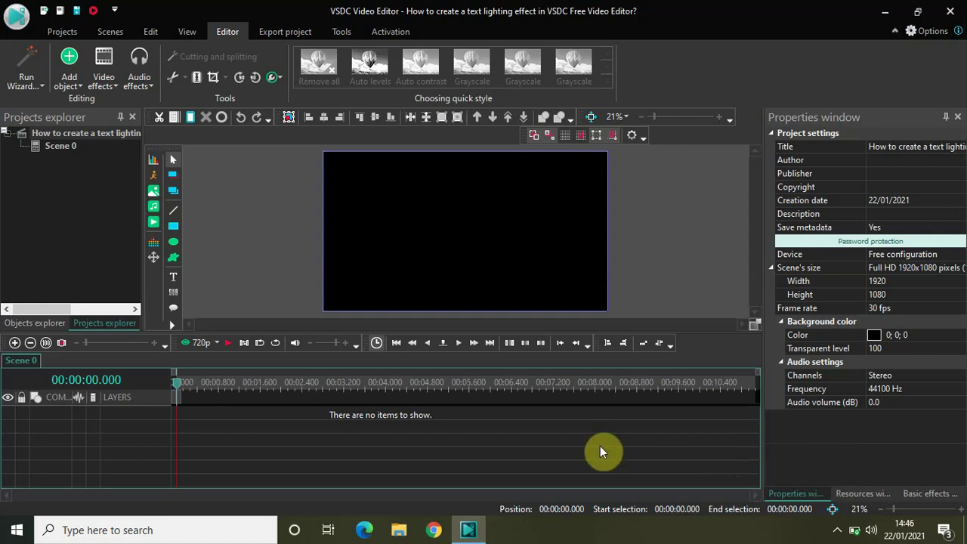
Add a text object to the scene from the cursor position and make it the same size as its parent
click(67, 81)
mouse_move(112, 212)
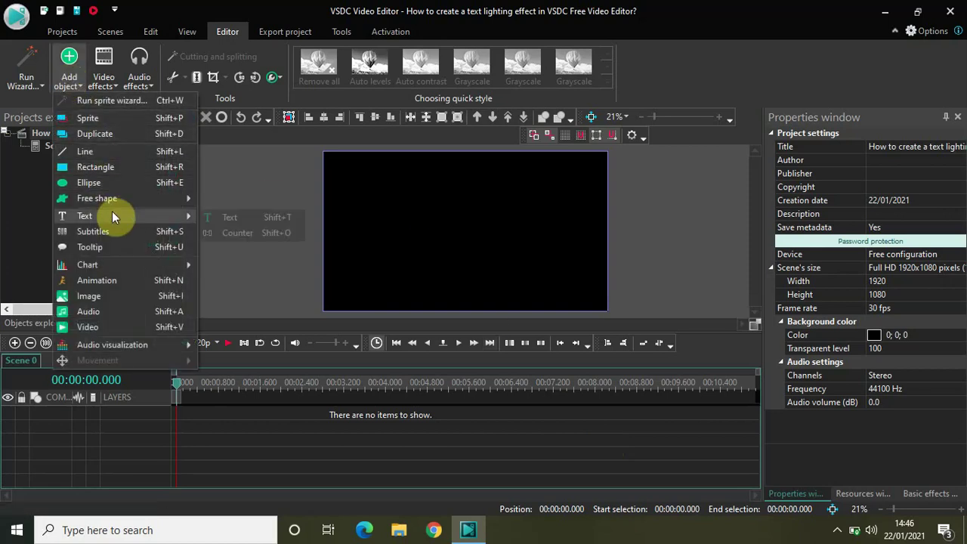
click(234, 219)
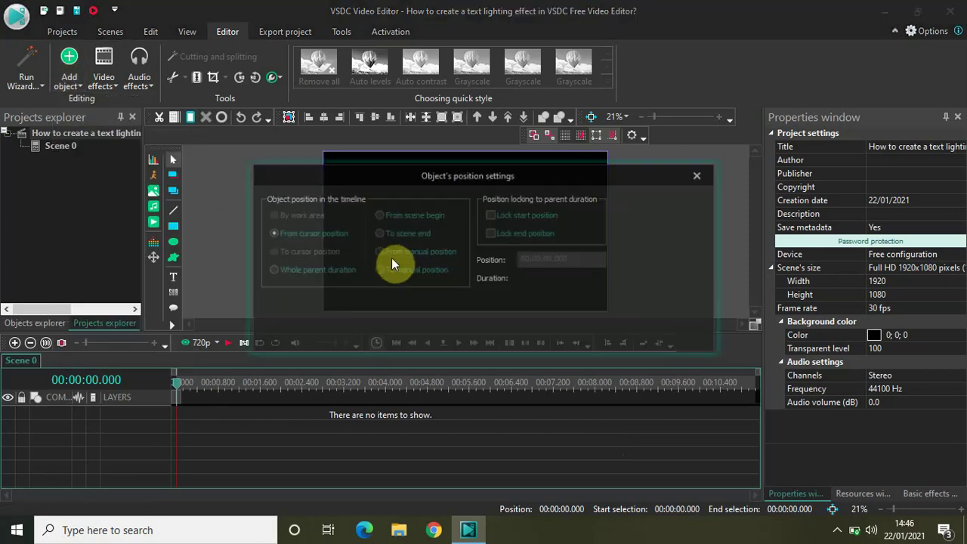
click(598, 332)
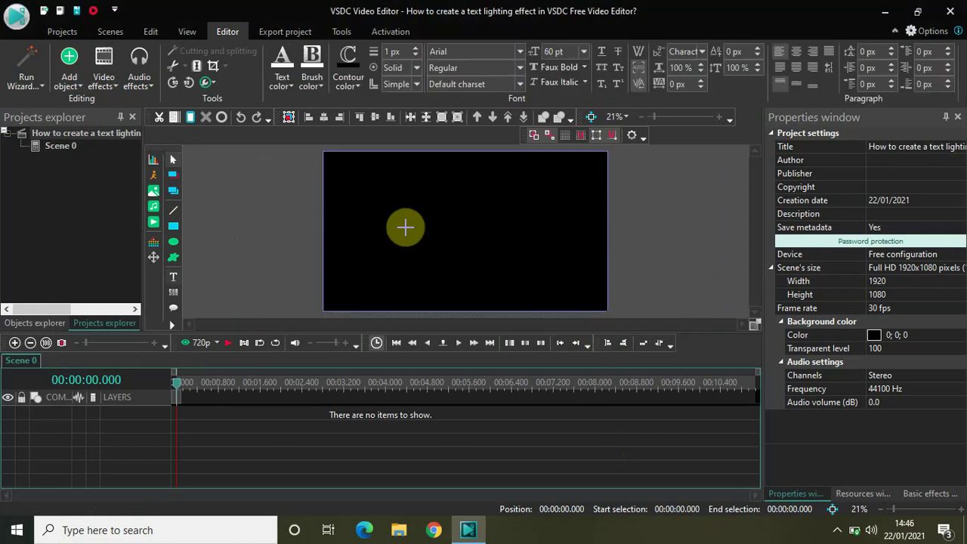
drag(351, 184, 495, 264)
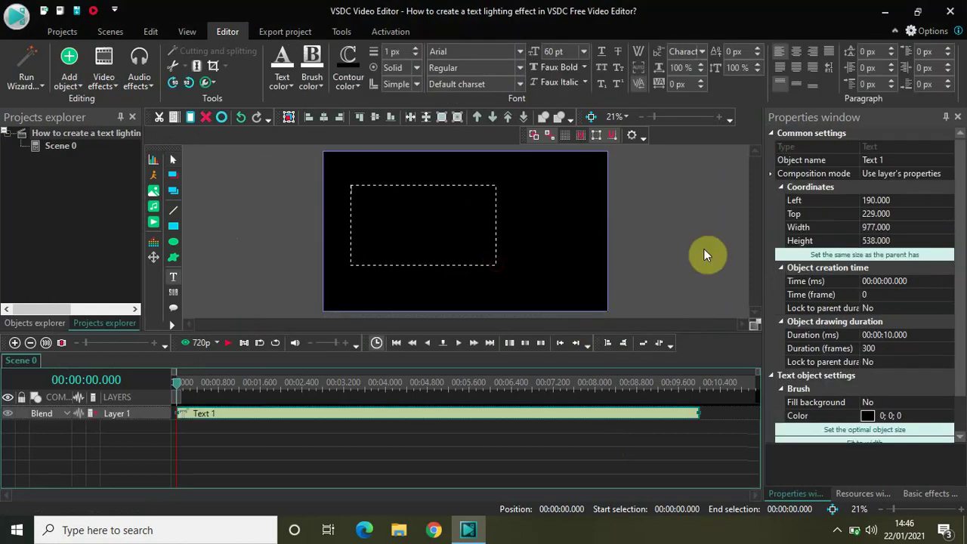
click(803, 256)
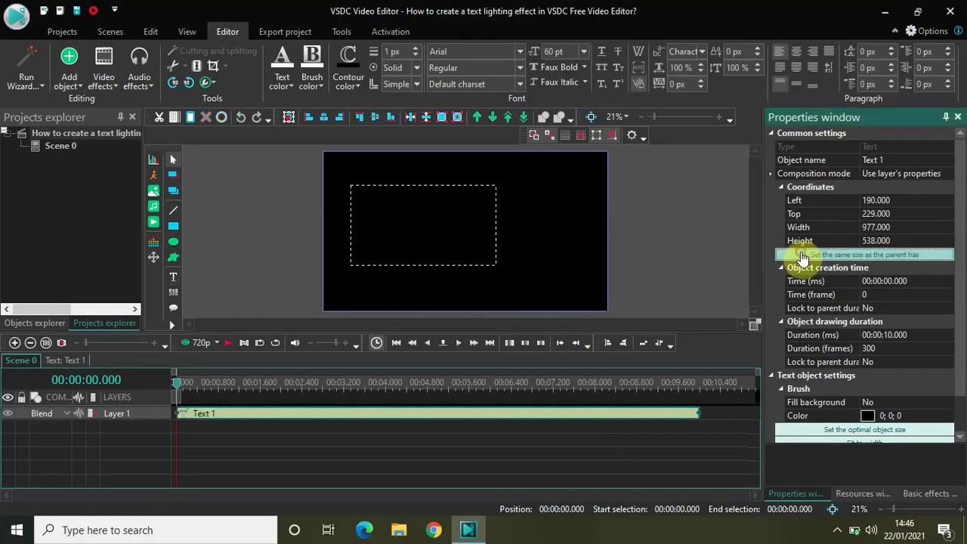
Enter the text "LIGHT" in the text object and set its font to Franklin Gothic Heavy
double_click(489, 216)
text(LIGHT)
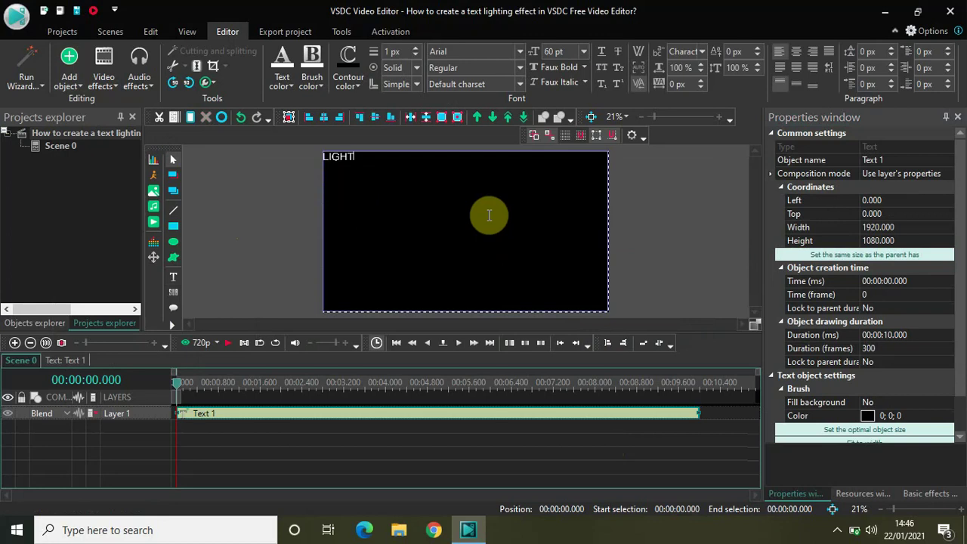
key(ctrl+a)
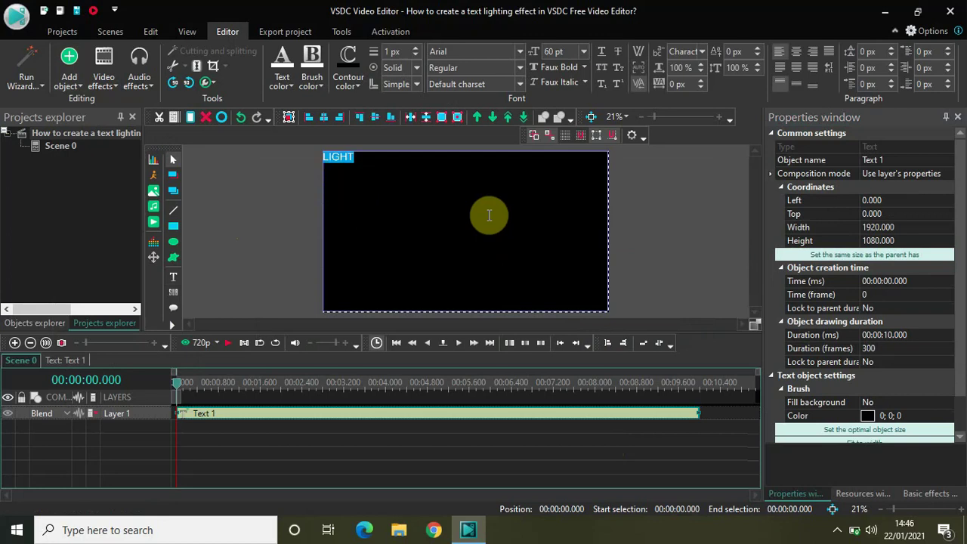
click(523, 50)
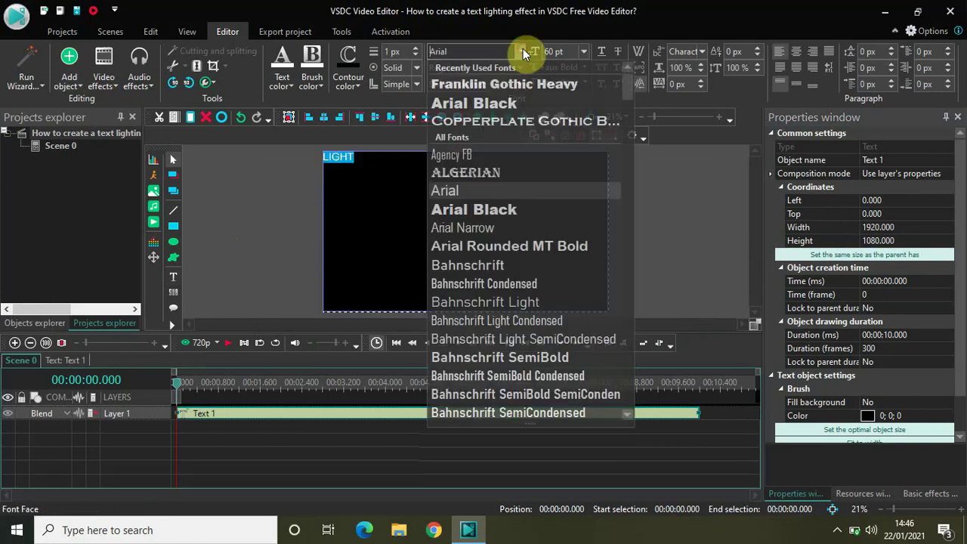
click(507, 86)
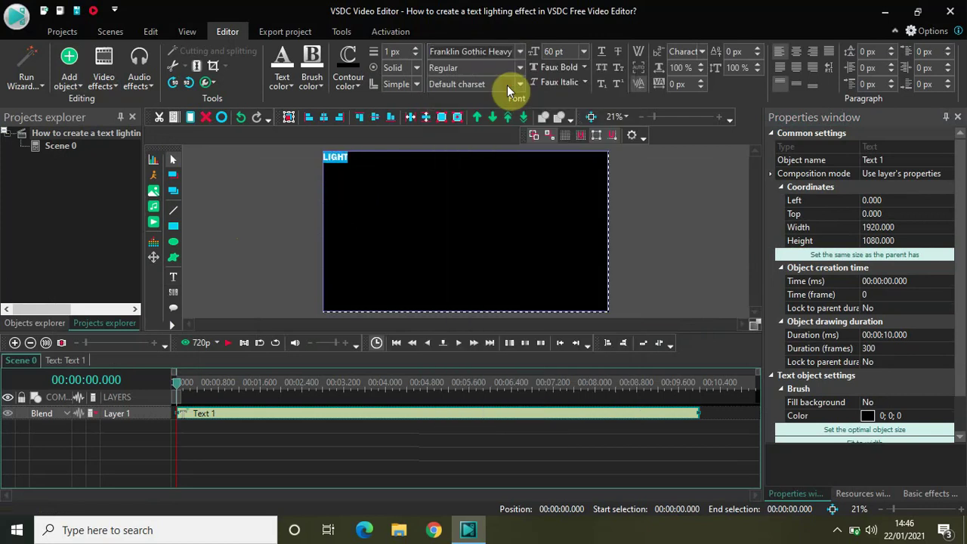
Set the LIGHT text's font size to 350 pt and centre it horizontally and vertically in the frame
click(582, 49)
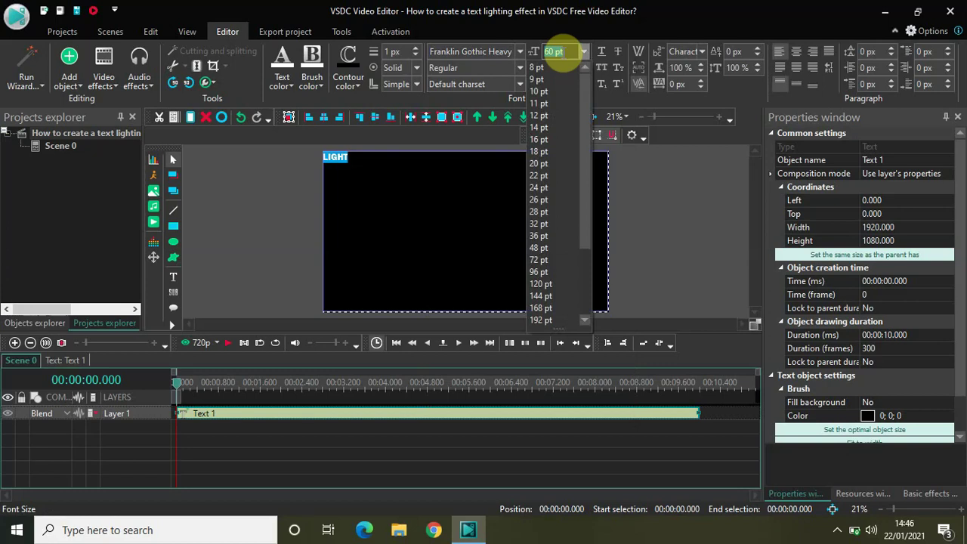
key(BackSpace)
text(35)
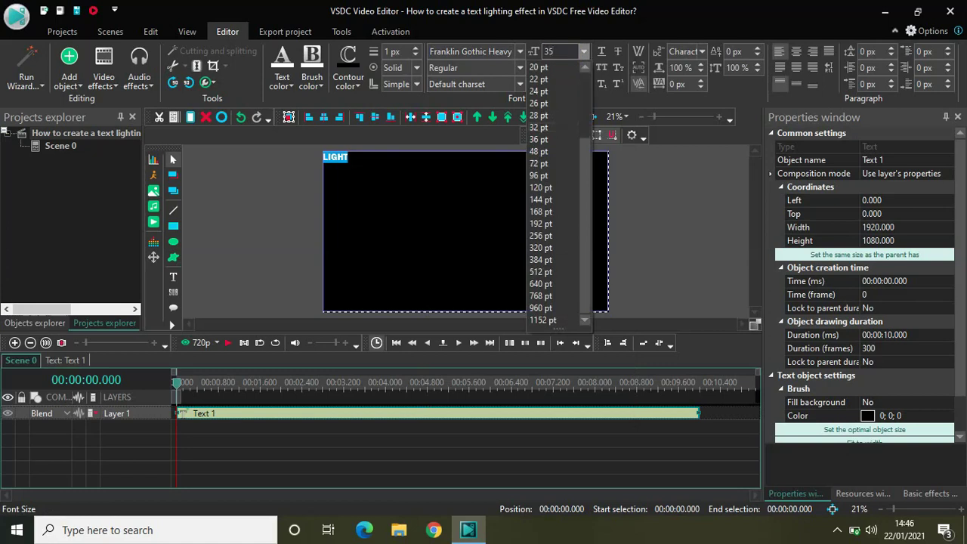
text(0)
key(Return)
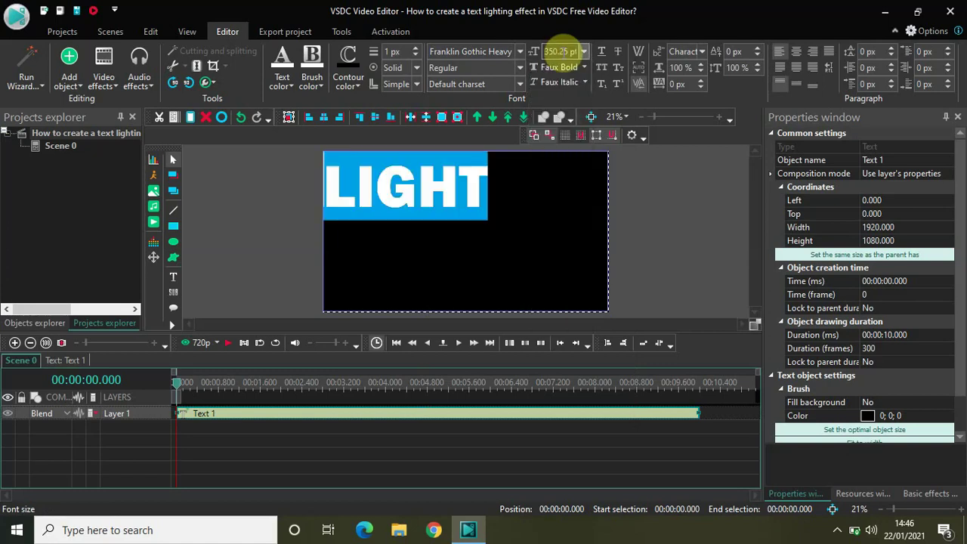
click(795, 84)
click(795, 53)
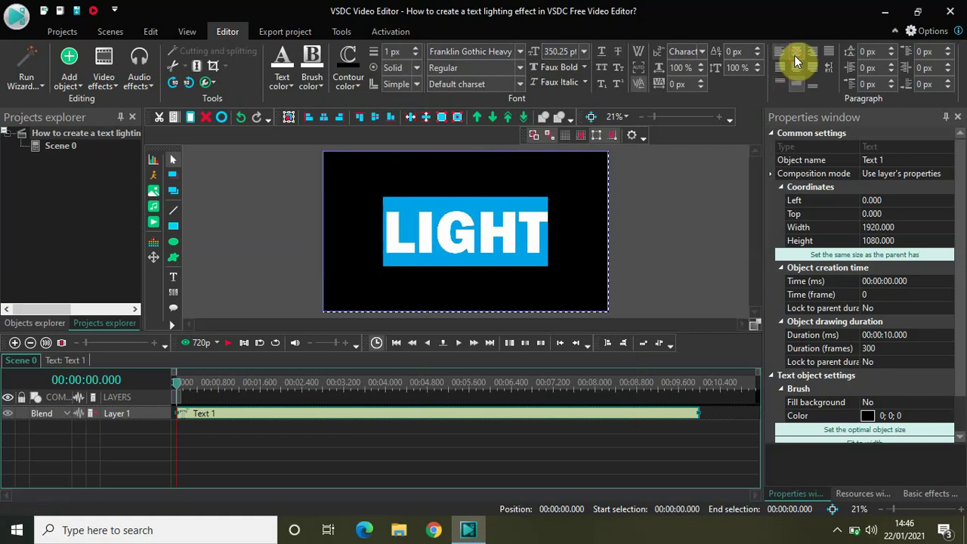
click(694, 244)
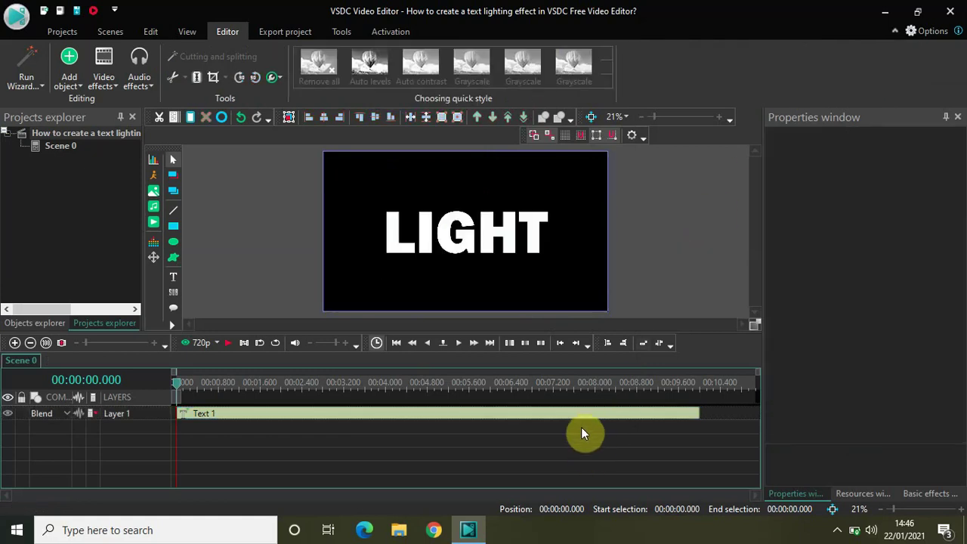
Set the text object's drawing duration to 5 seconds (00:00:05.000)
click(581, 422)
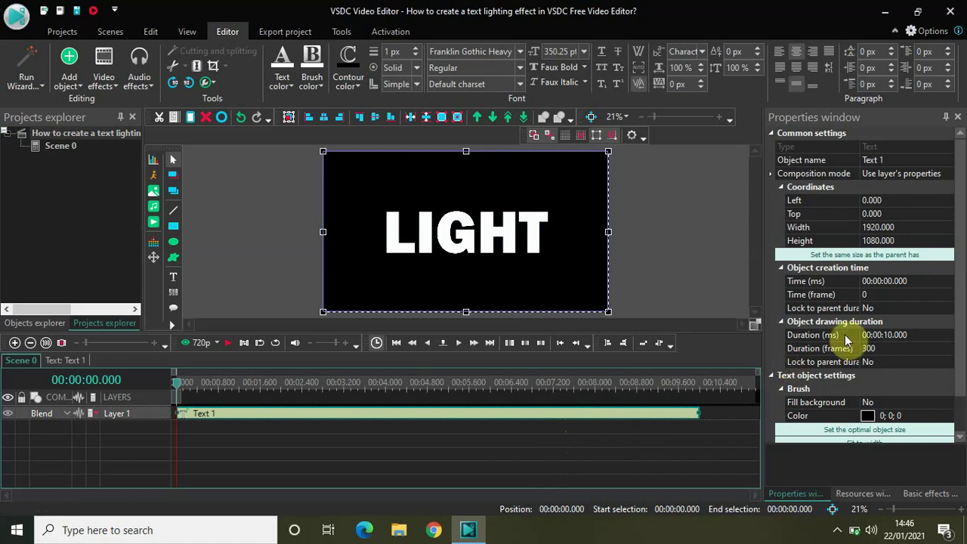
click(891, 336)
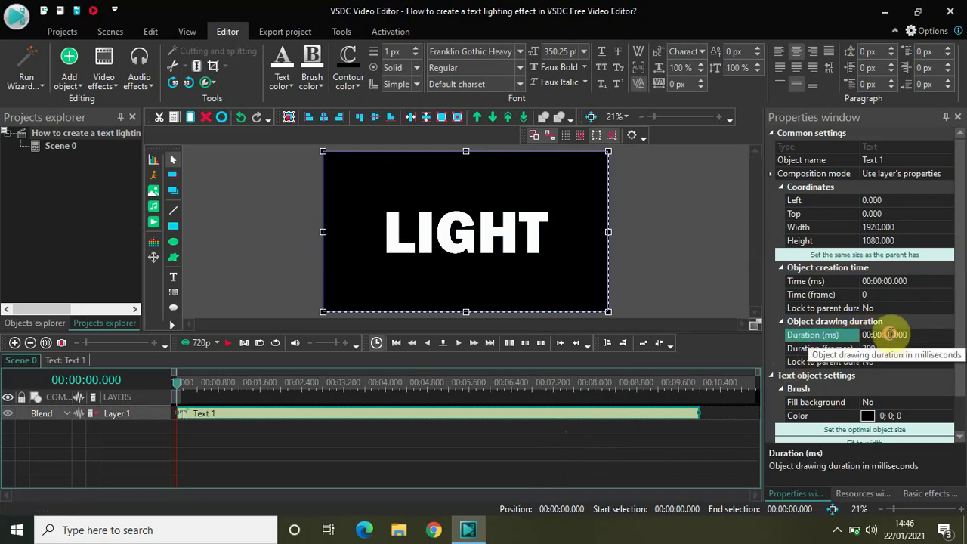
key(BackSpace)
key(BackSpace)
text(5)
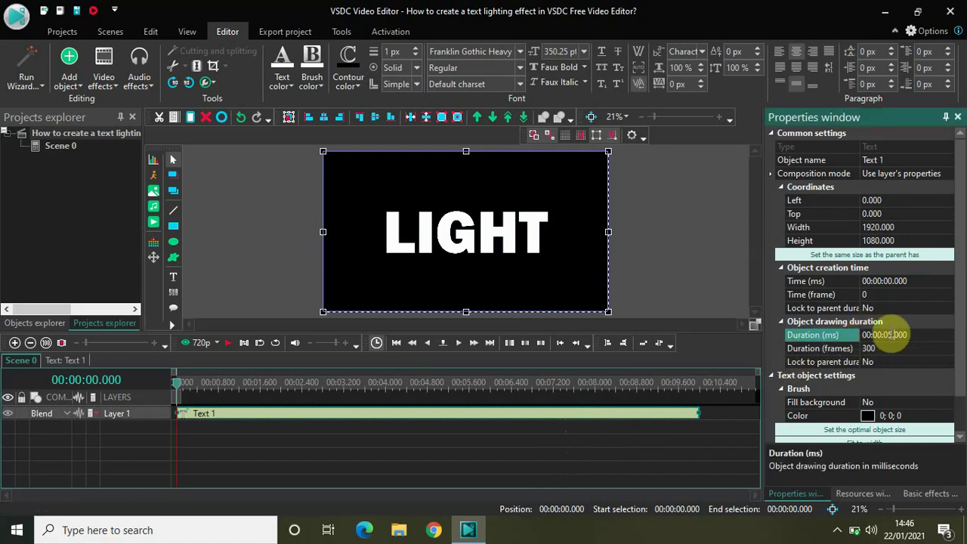
key(Return)
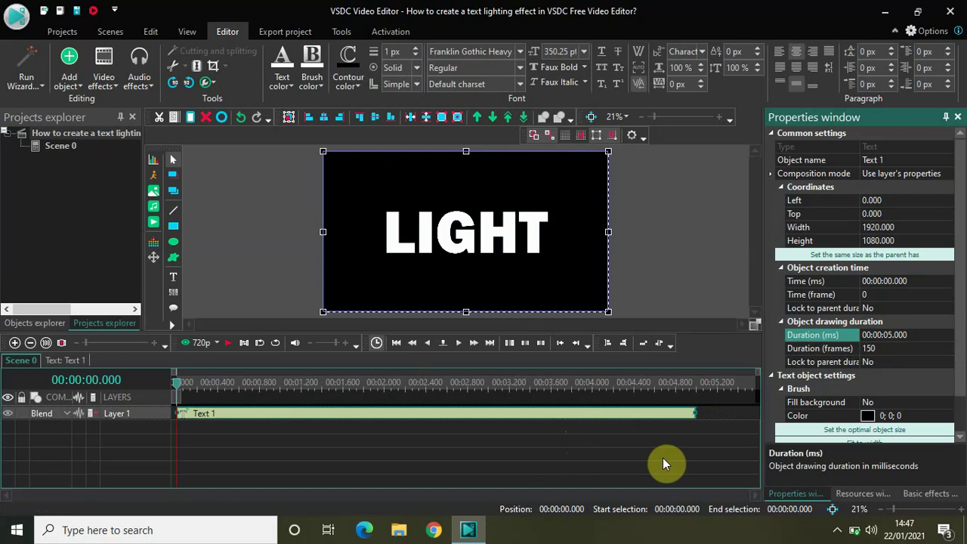
Open the text object's own timeline and add a Nature Shadow effect with the default position settings
double_click(442, 416)
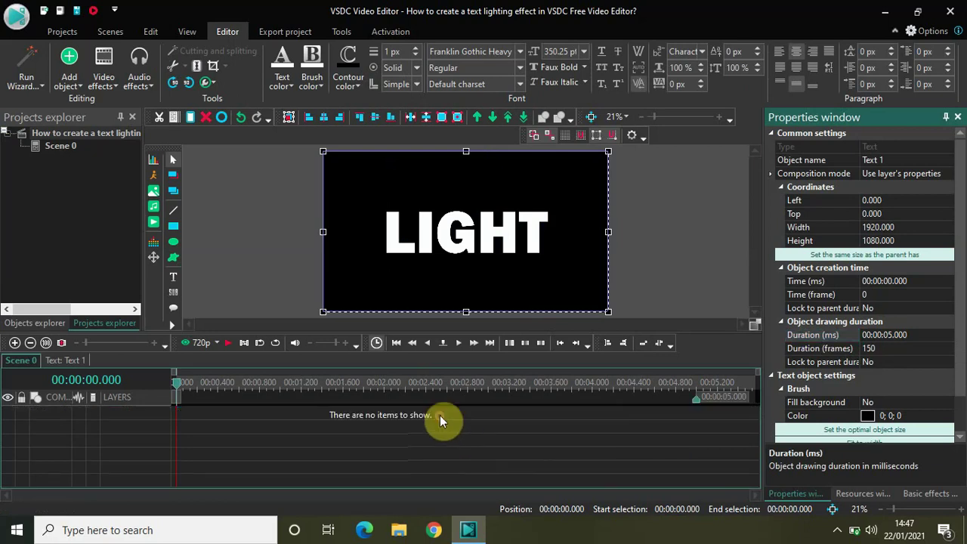
click(102, 83)
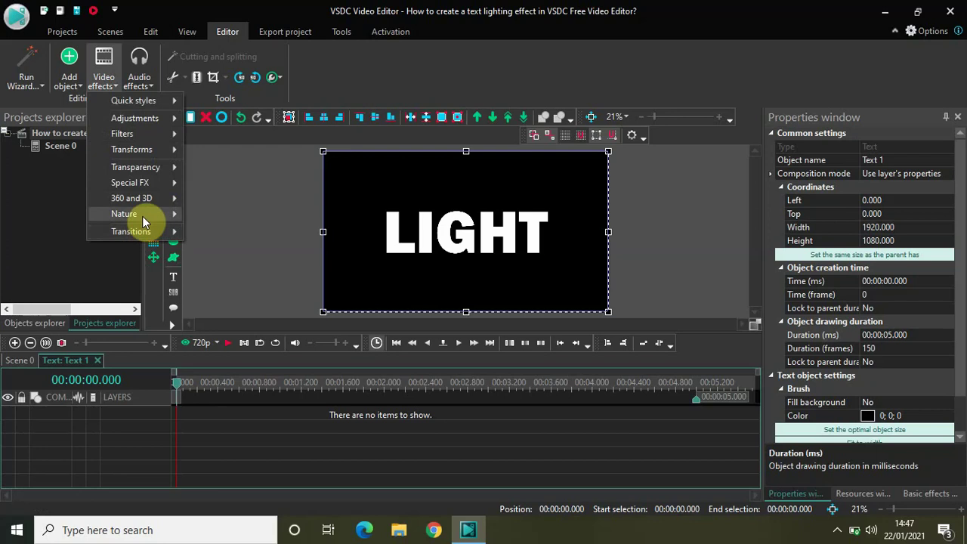
mouse_move(142, 215)
click(228, 344)
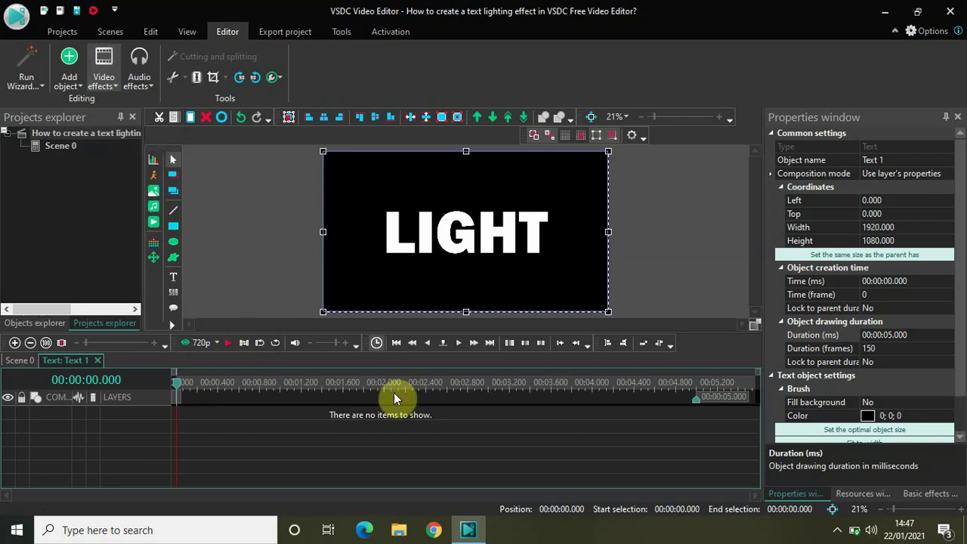
click(614, 332)
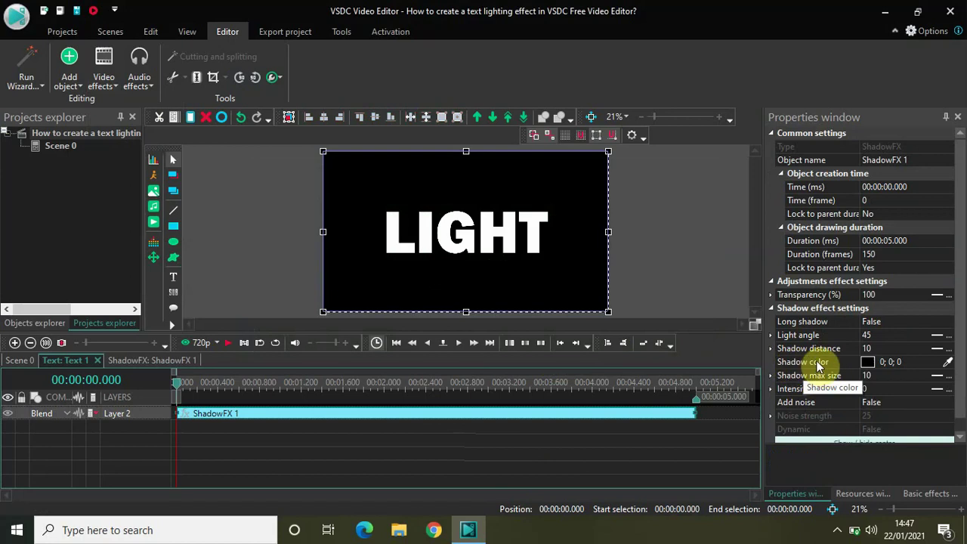
Set the shadow effect's color to yellow (#FFFF00)
click(935, 364)
click(936, 364)
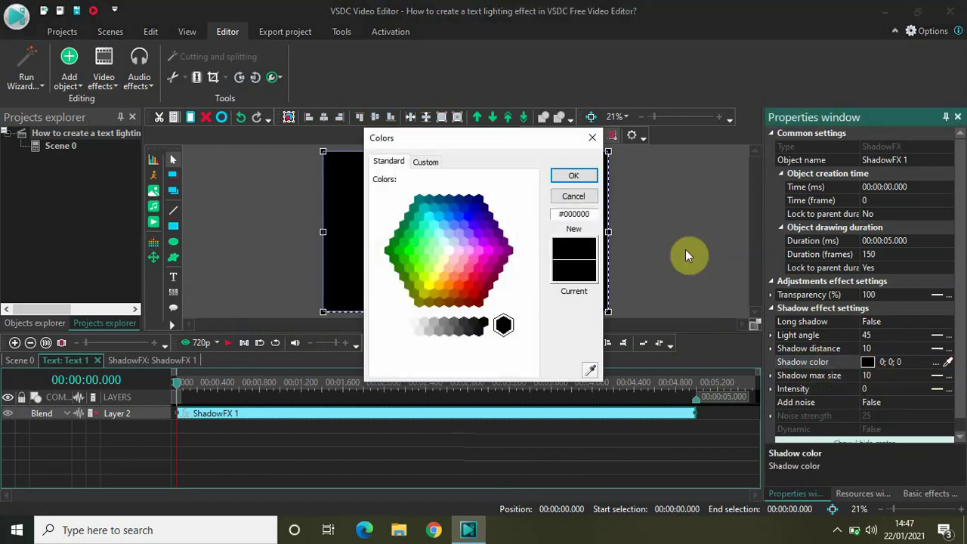
click(431, 288)
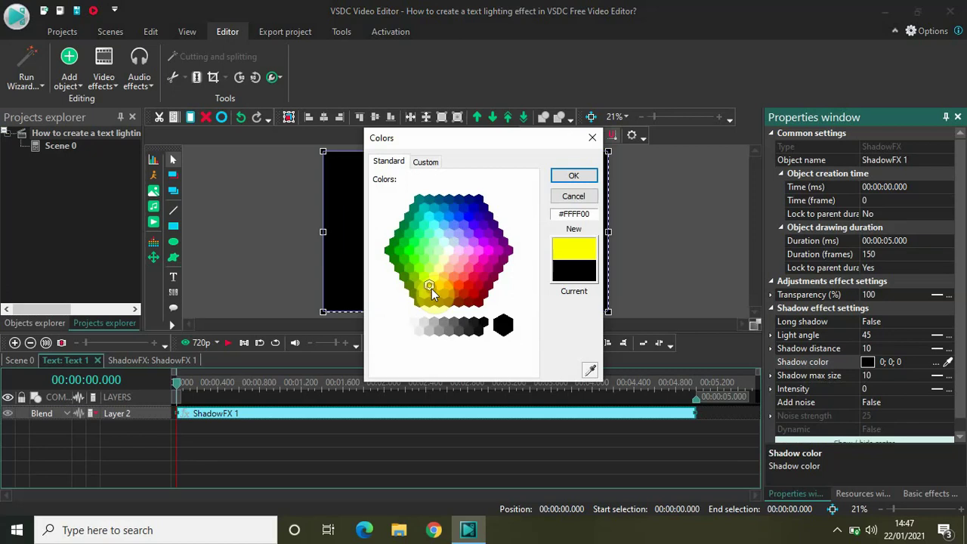
click(576, 176)
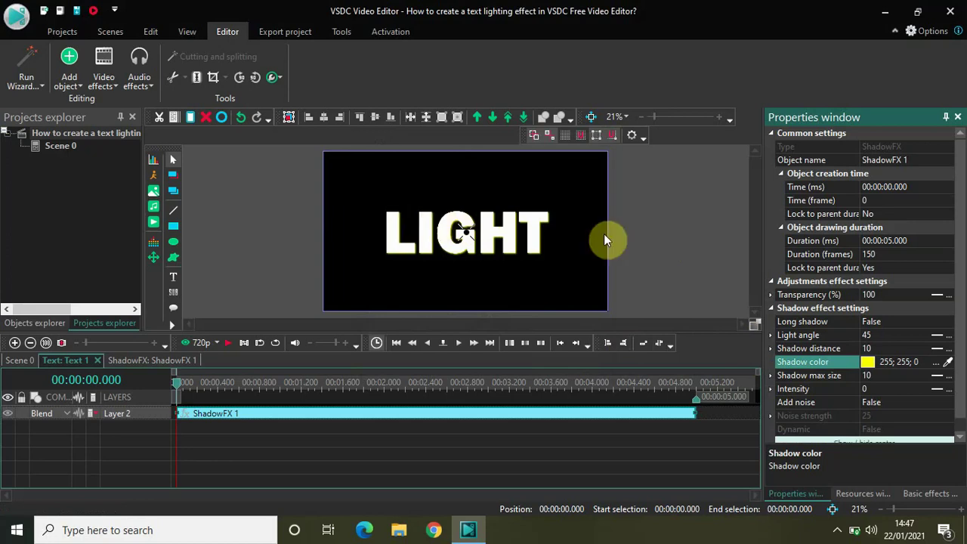
Set the shadow effect's shadow distance to 20
click(869, 349)
key(BackSpace)
key(BackSpace)
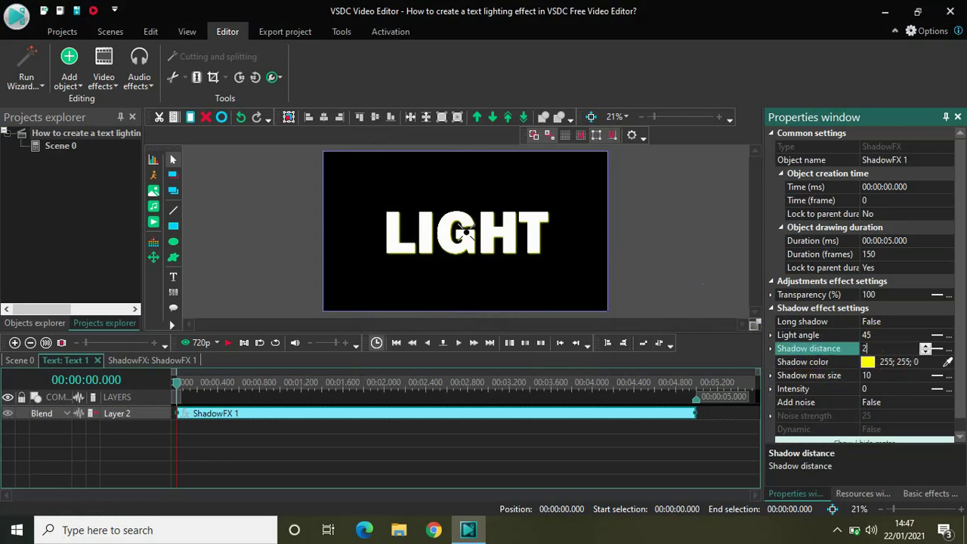
text(20)
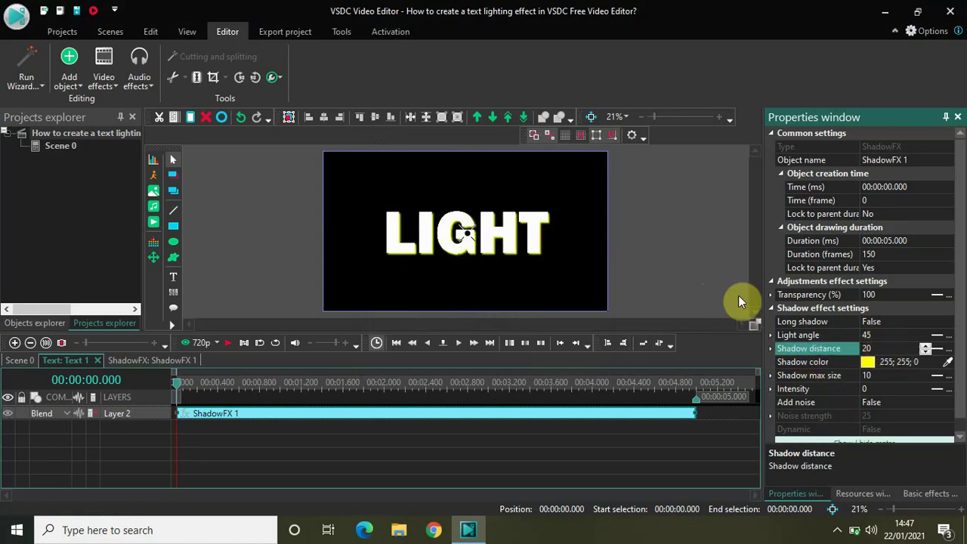
click(703, 267)
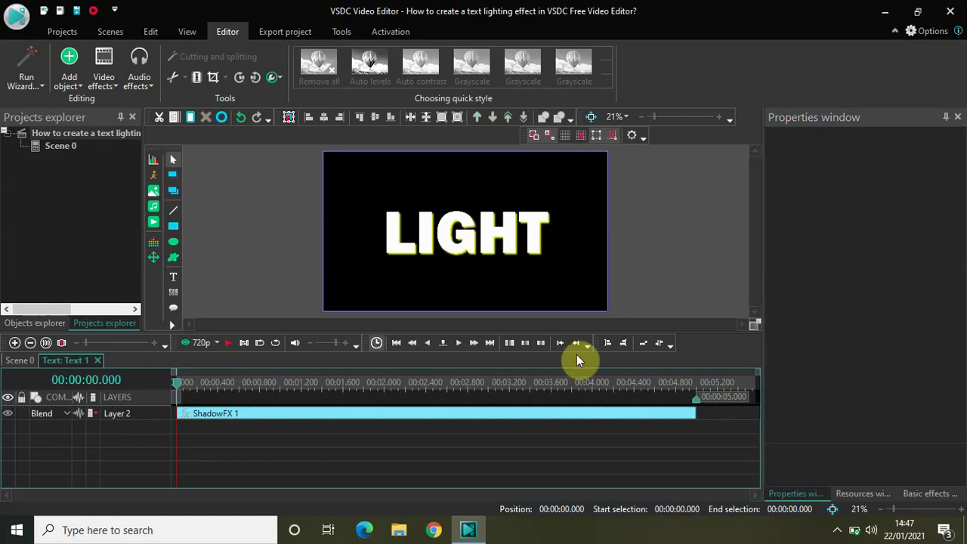
Shorten the shadow effect's drawing duration to 00:00:00.100
click(560, 417)
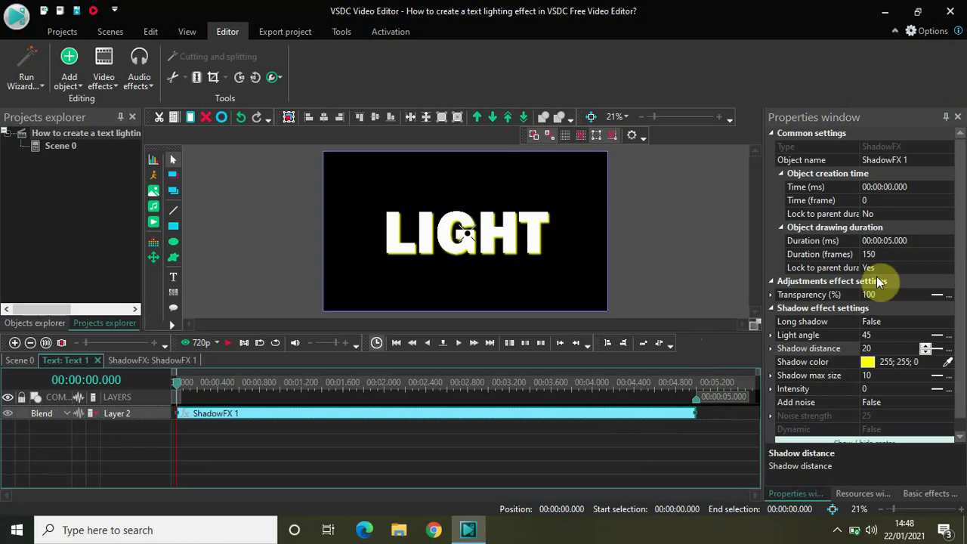
click(909, 240)
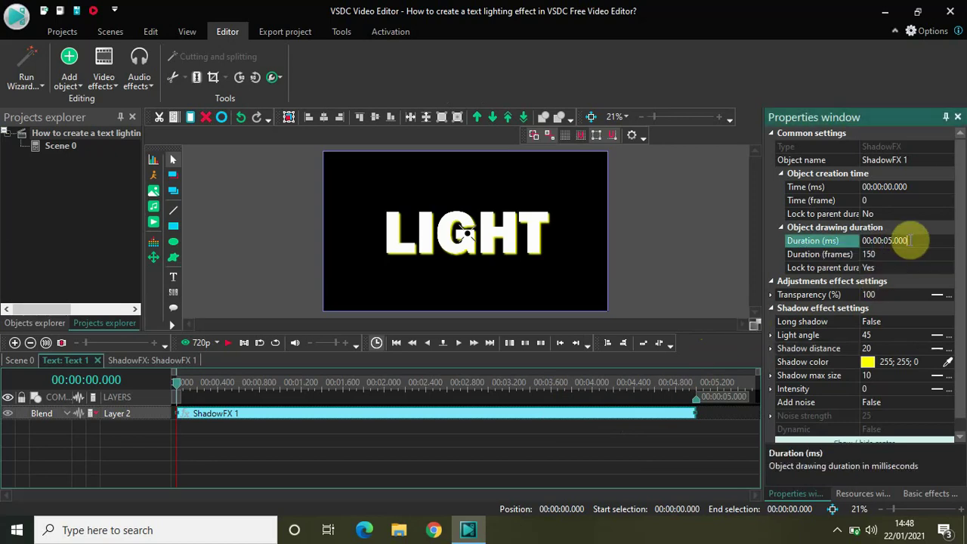
key(BackSpace)
key(BackSpace)
key(BackSpace)
key(BackSpace)
key(BackSpace)
text(0.100)
key(Return)
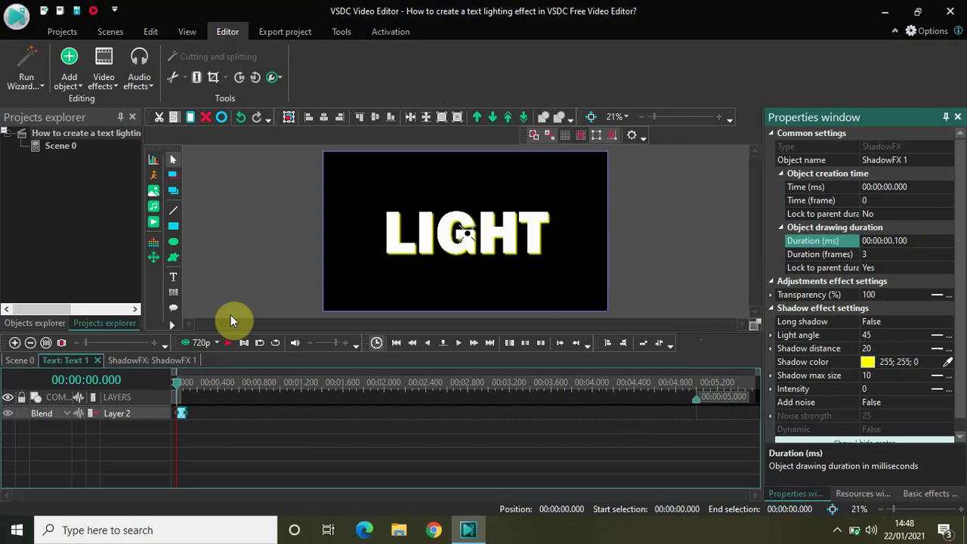
Add a second Nature Shadow effect and place it on the first shadow's layer, starting right after it at 00:00:00.100
click(112, 85)
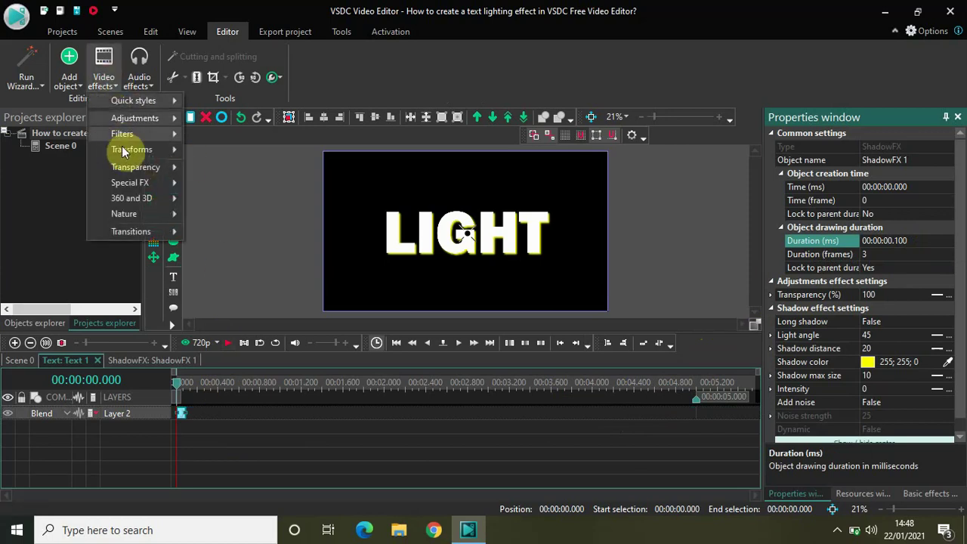
mouse_move(187, 217)
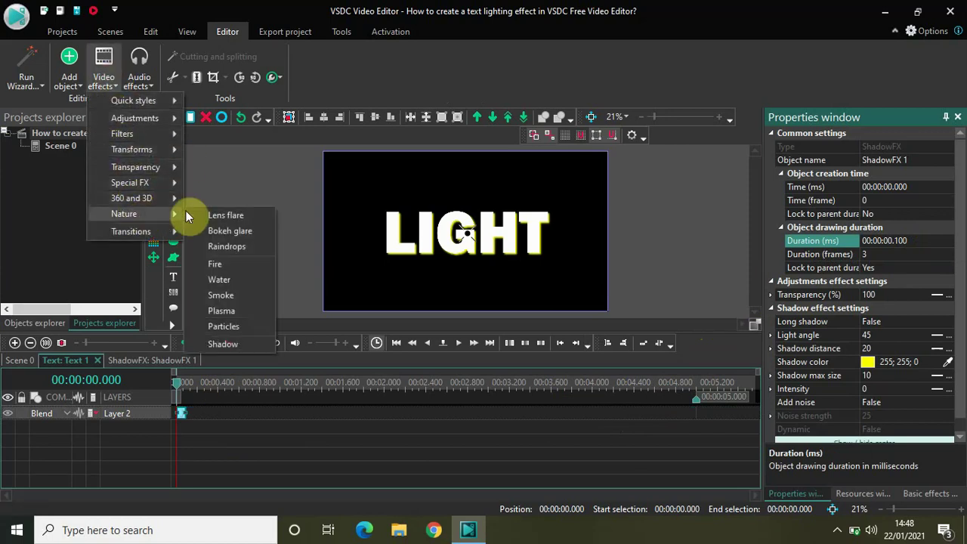
click(233, 347)
click(622, 332)
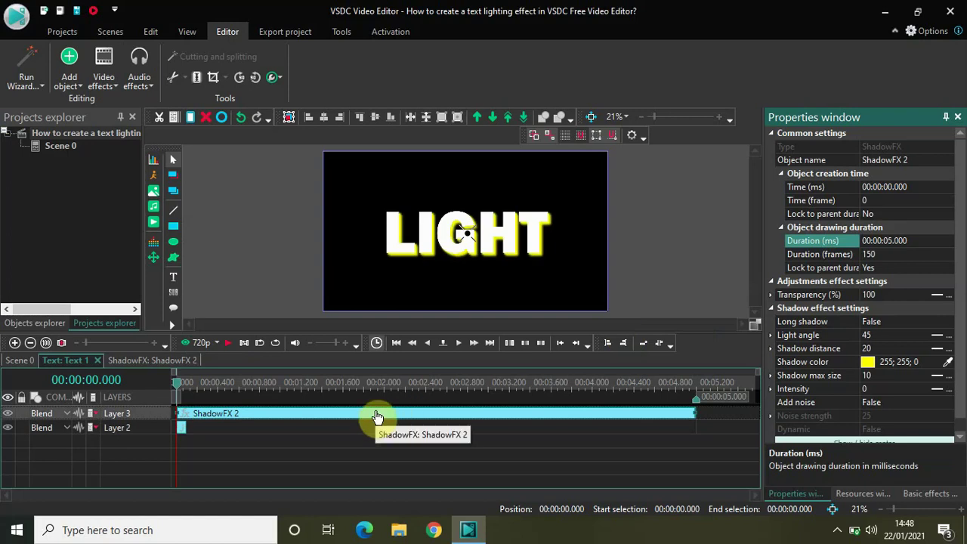
drag(377, 417, 366, 436)
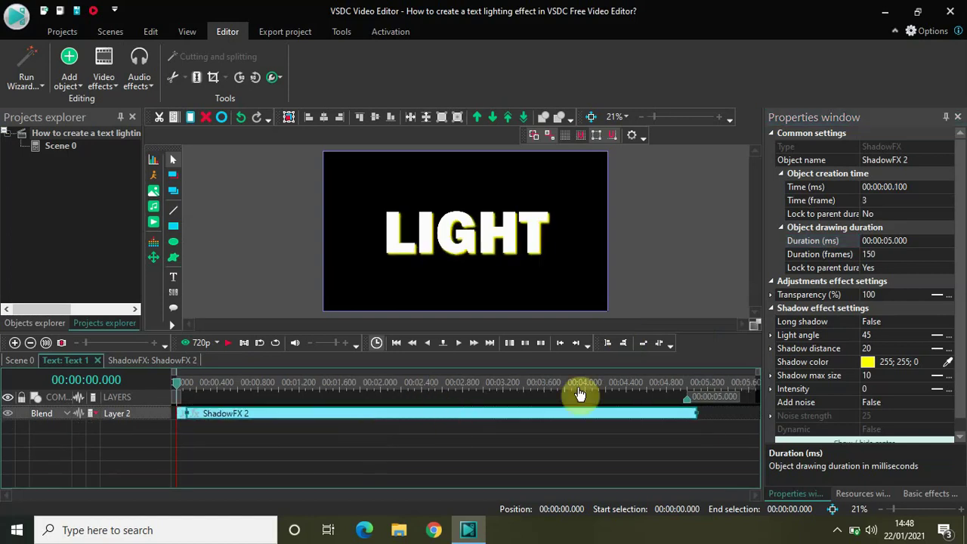
Set the second shadow effect's color to blue (#0000FF)
click(938, 362)
click(937, 363)
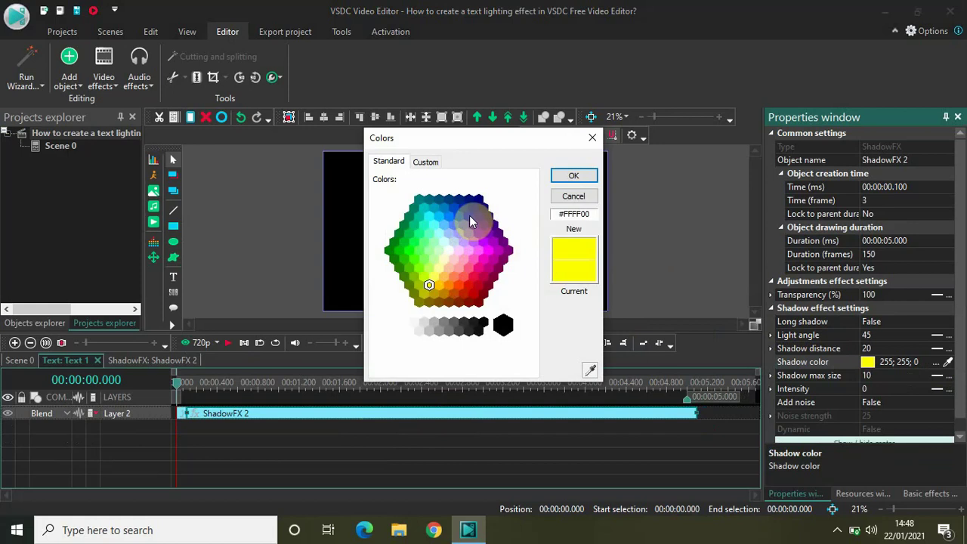
click(470, 217)
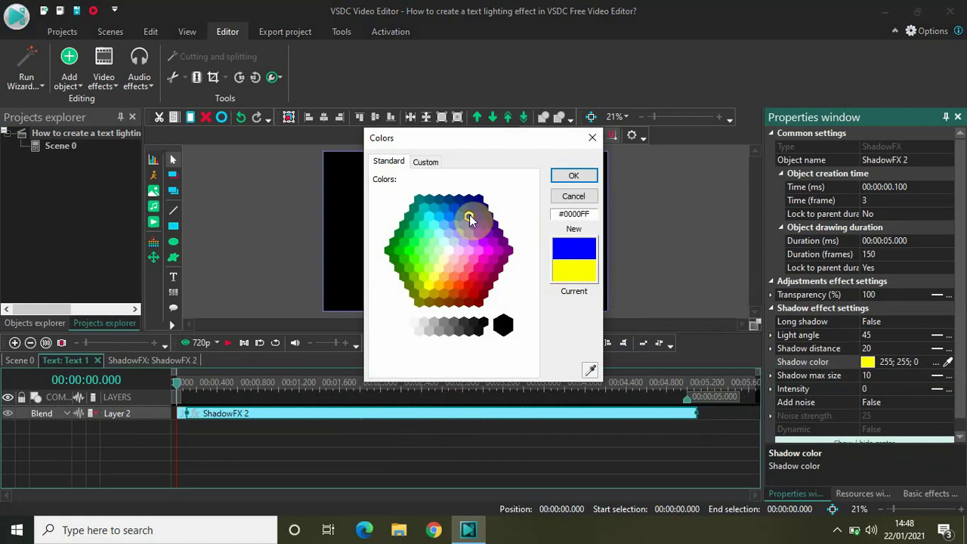
click(576, 177)
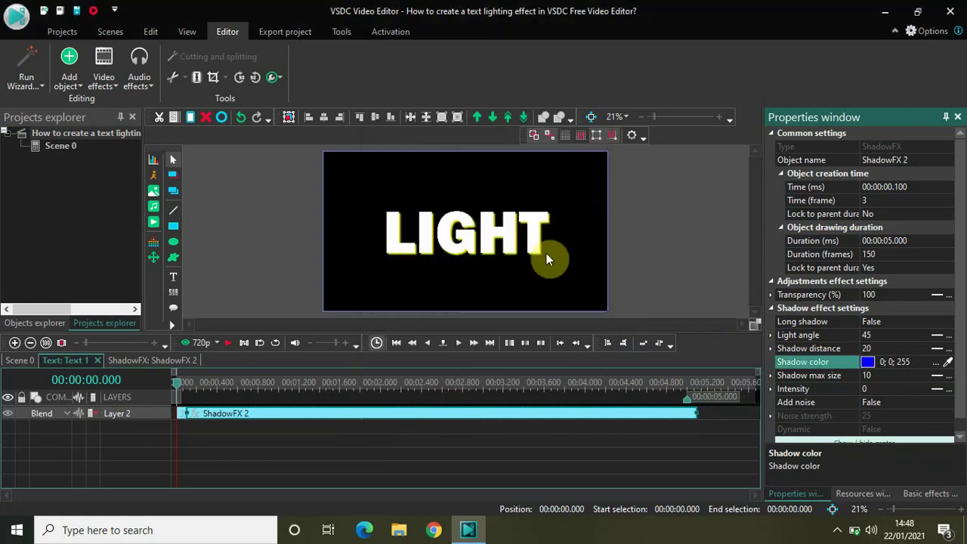
click(604, 419)
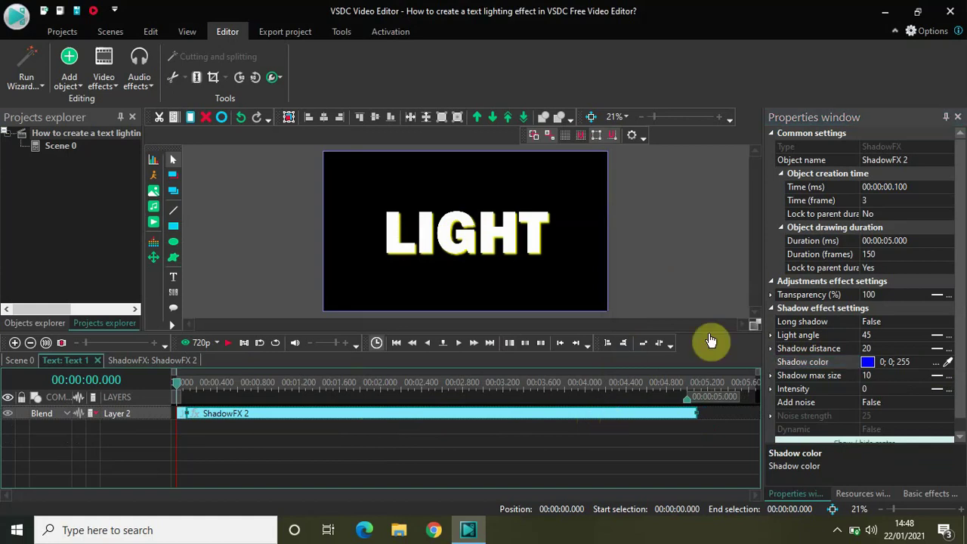
Shorten the second shadow effect's drawing duration to 00:00:00.100
click(920, 238)
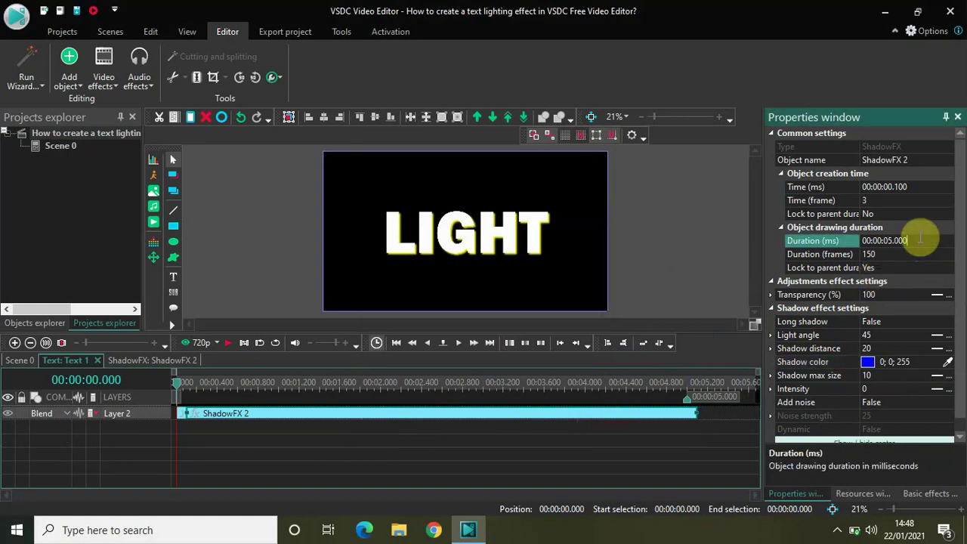
key(BackSpace)
key(BackSpace)
key(BackSpace)
text(0100)
key(Return)
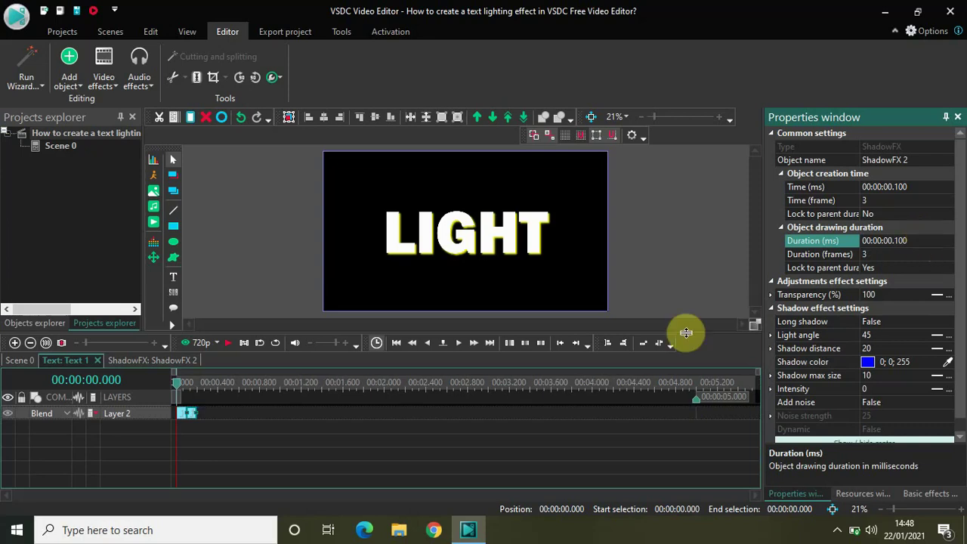
click(211, 454)
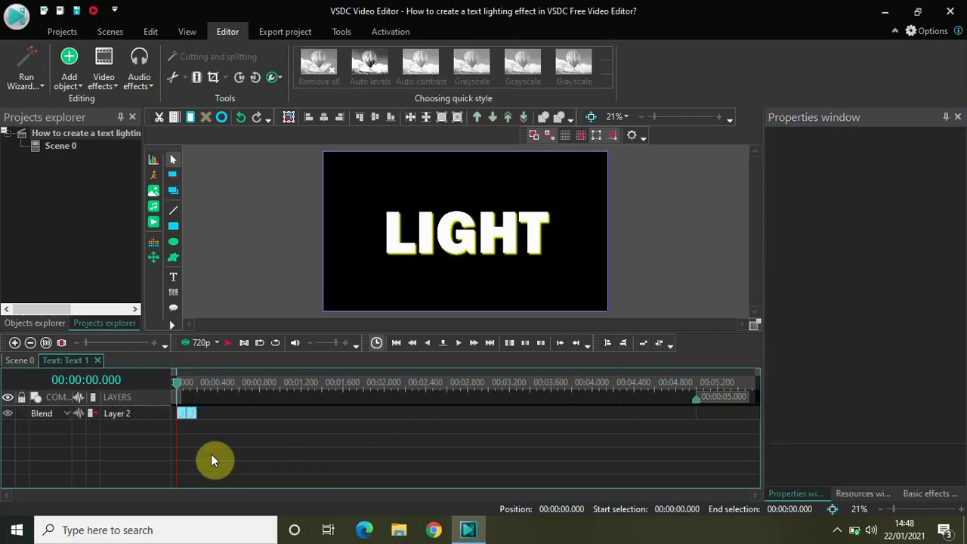
Duplicate the yellow and blue shadow pair repeatedly, lining the copies up end to end on Layer 2 to about 00:00:01.000
click(181, 422)
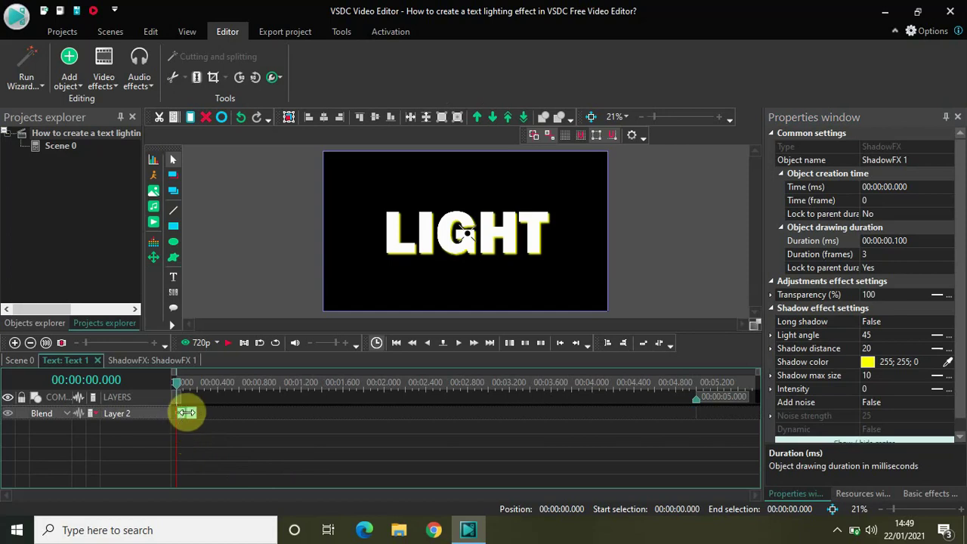
click(191, 417)
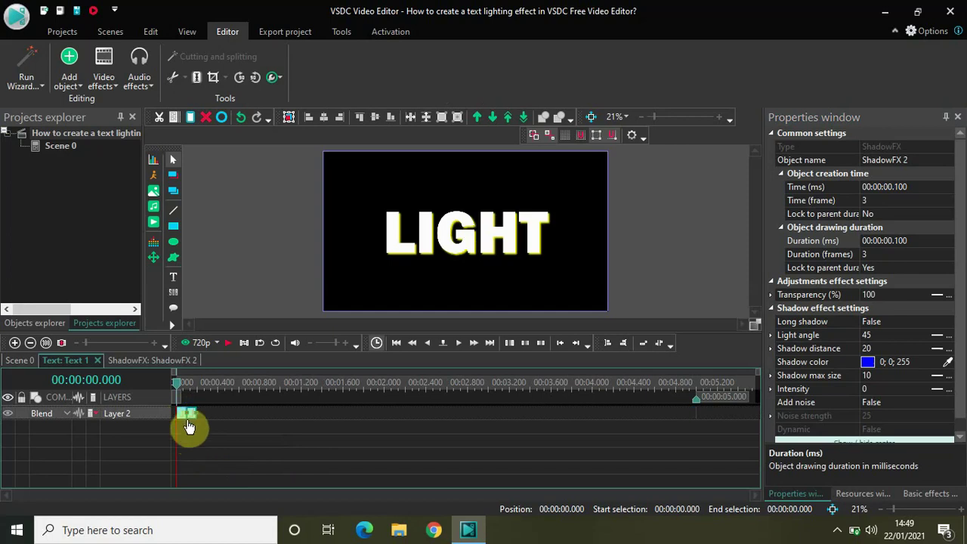
click(189, 410)
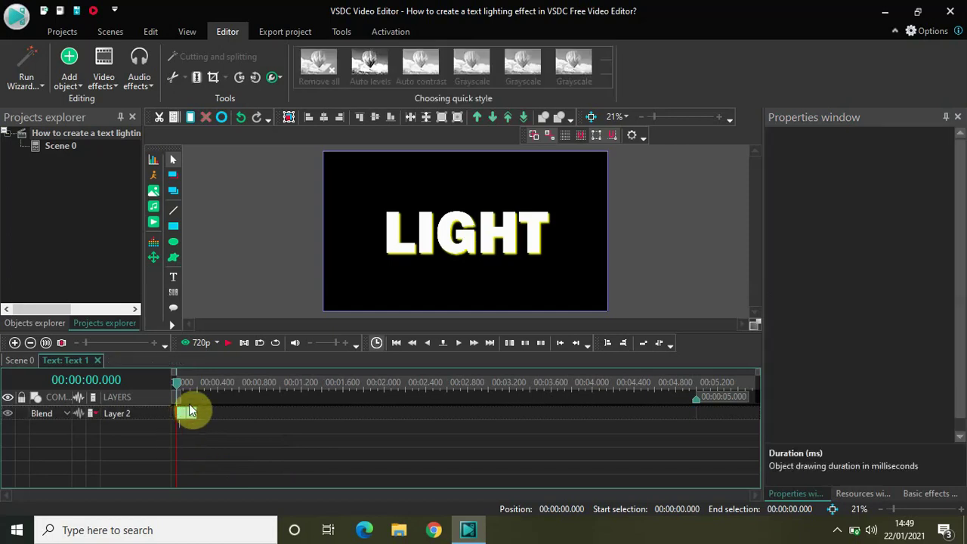
click(204, 397)
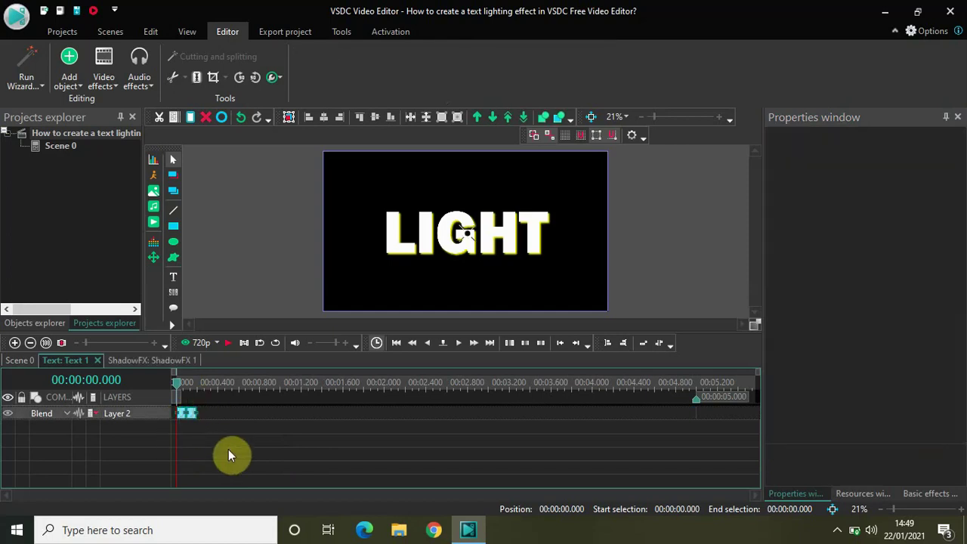
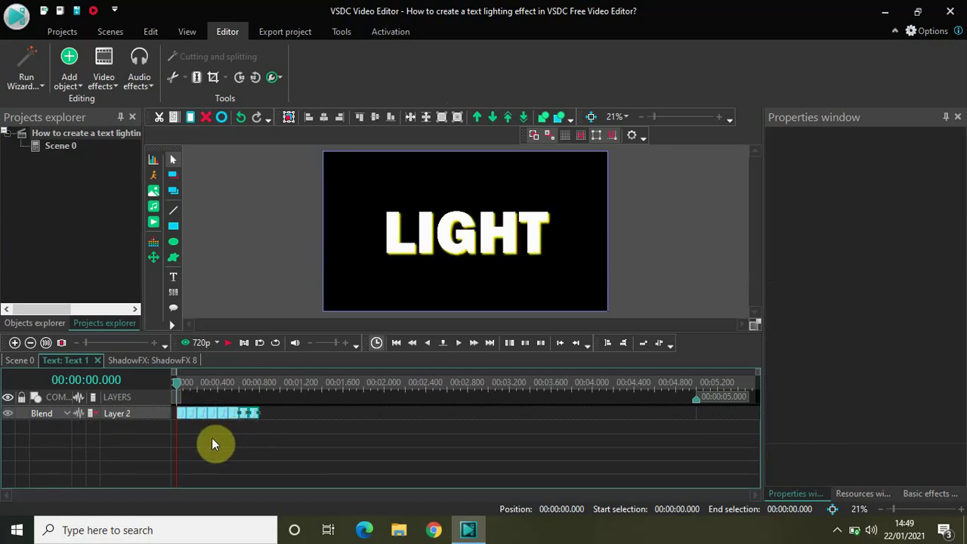
key(ctrl+z)
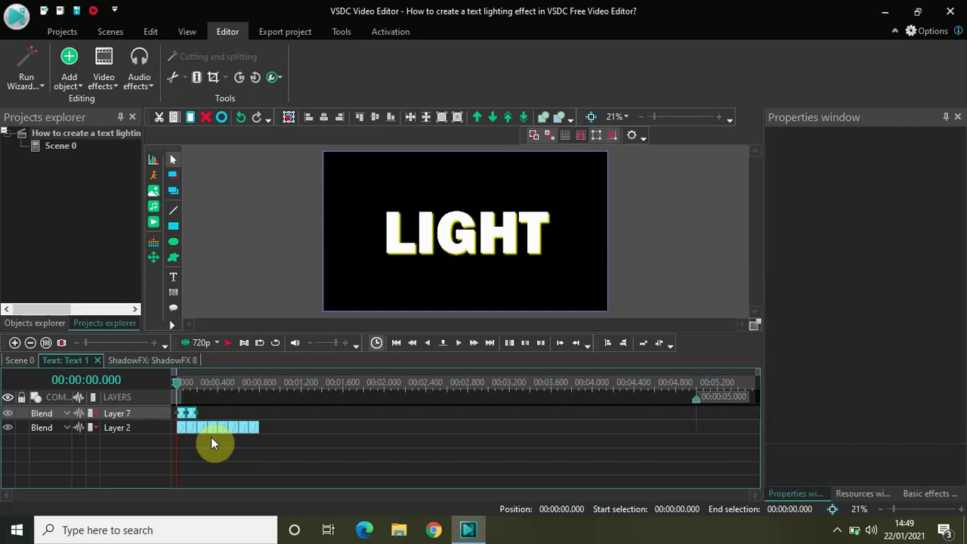
drag(184, 418, 250, 433)
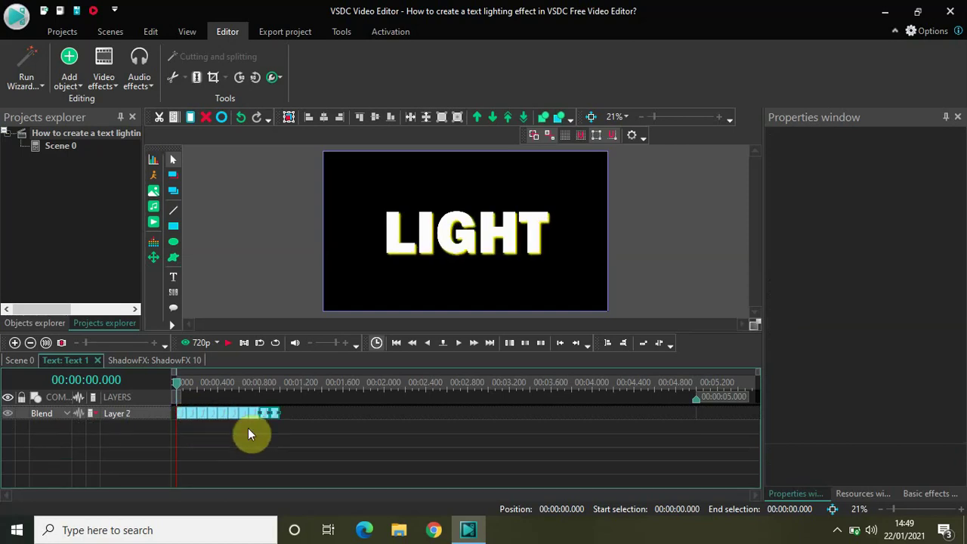
click(279, 391)
click(300, 445)
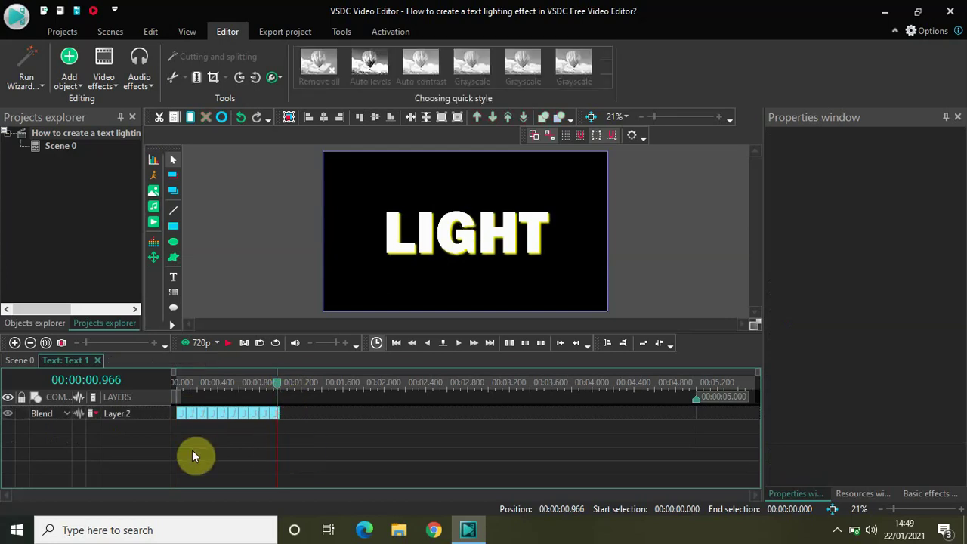
Copy the last eight shadow effects on Layer 2 and place the duplicates directly after them, starting at about 00:00:01.000
drag(201, 428, 308, 395)
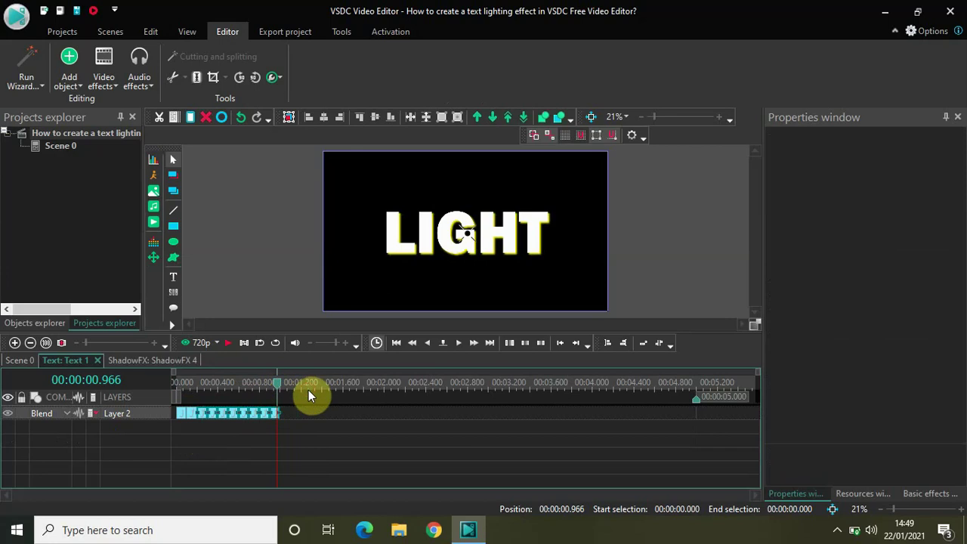
key(ctrl+v)
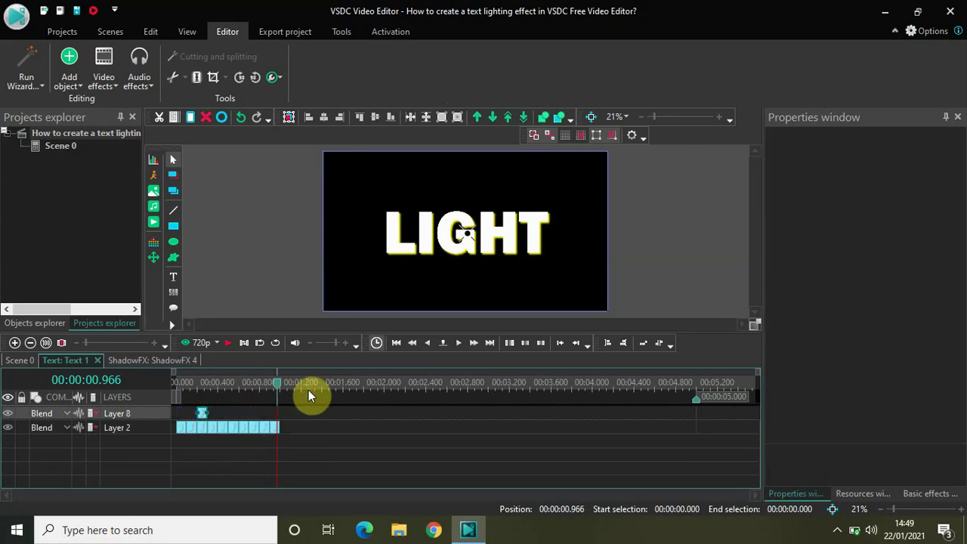
key(ctrl+v)
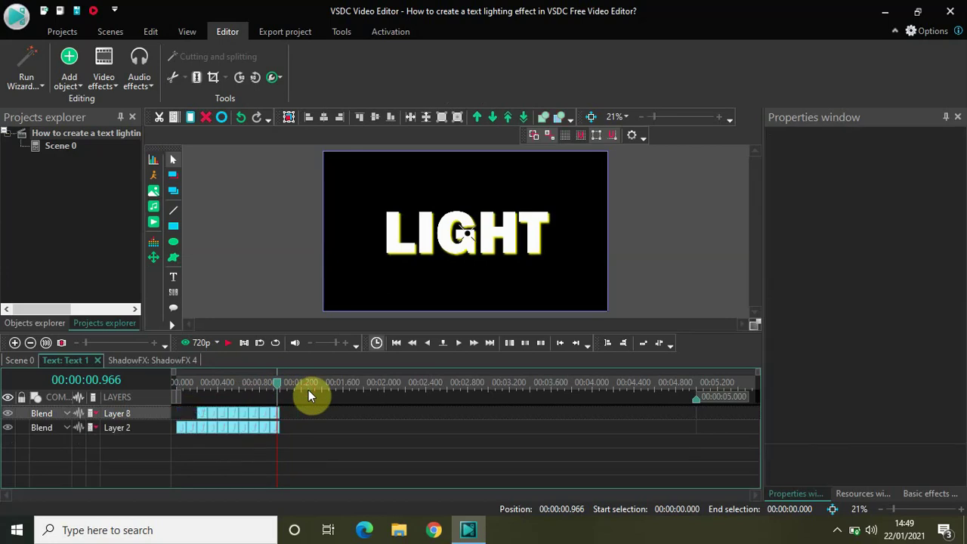
drag(203, 419, 285, 434)
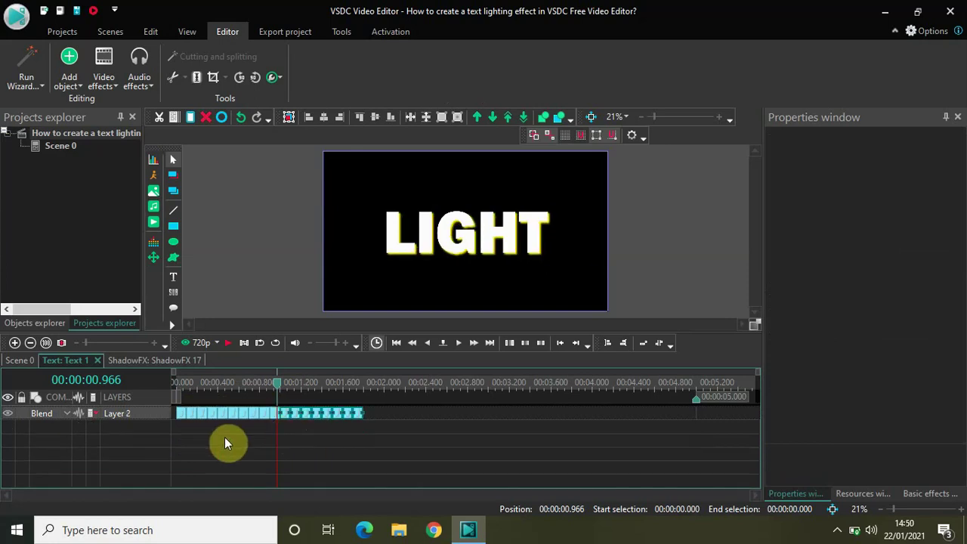
Paste the eight copied shadow effects again and append them to the Layer 2 sequence at about 00:00:01.800
key(ctrl+v)
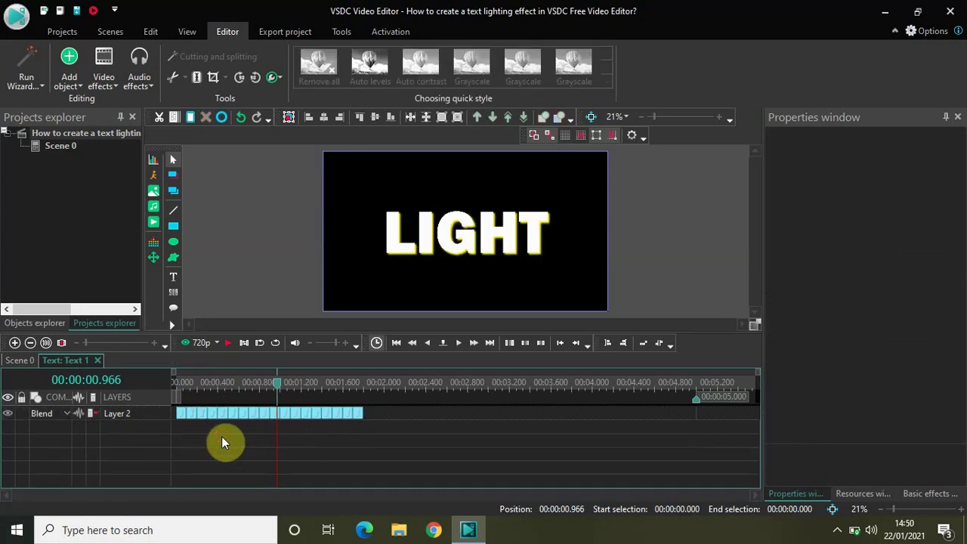
key(ctrl+v)
key(ctrl+v)
key(ctrl+v)
key(ctrl+v)
key(ctrl+v)
key(ctrl+v)
key(ctrl+v)
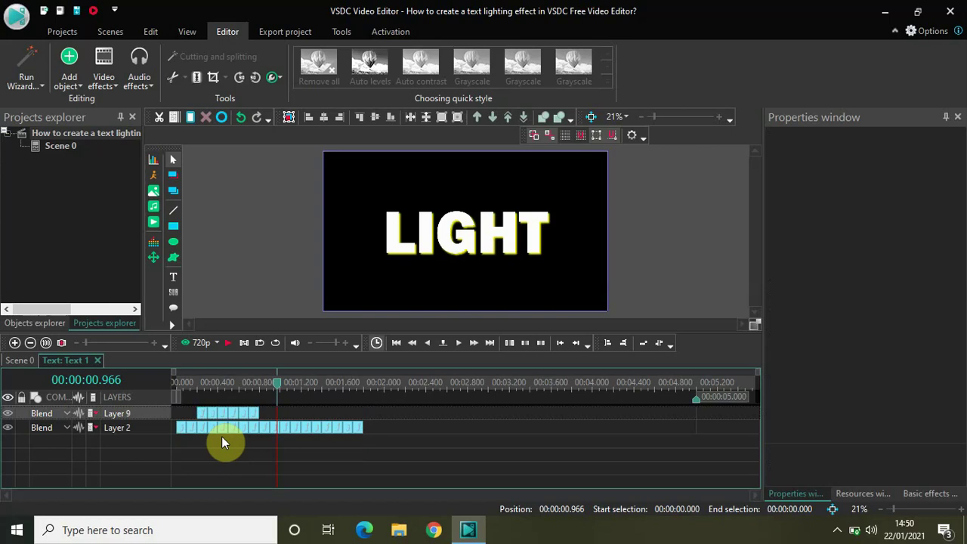
key(ctrl+v)
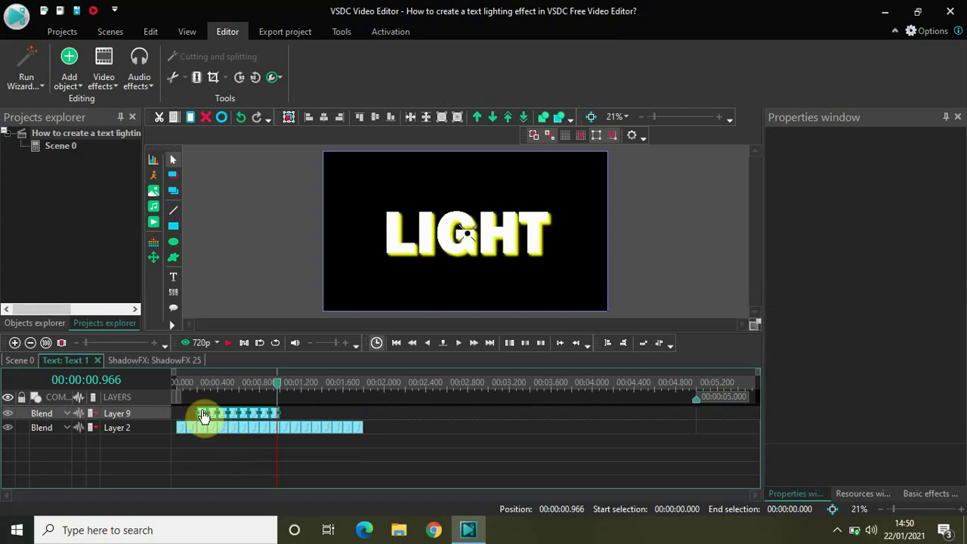
drag(203, 415, 328, 431)
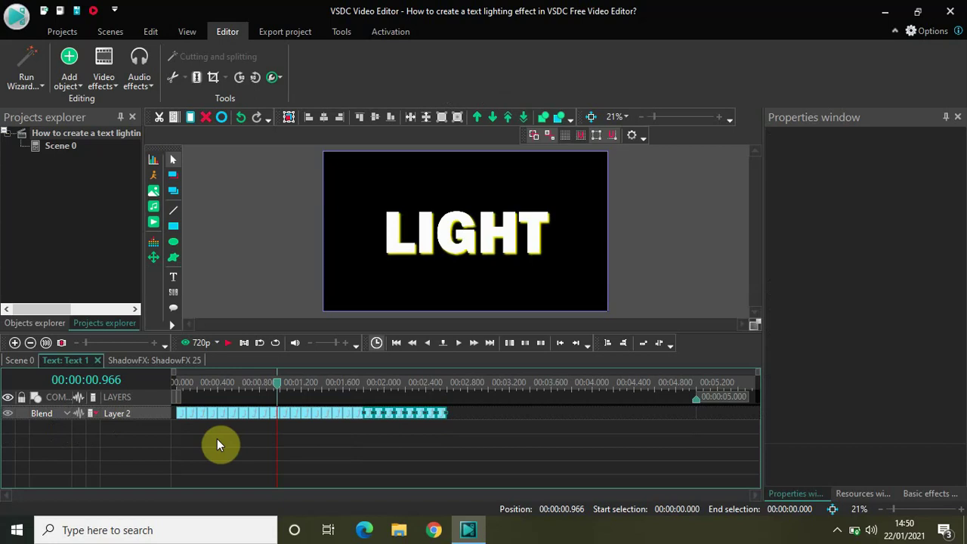
Paste another set of the eight copied shadow effects and attach it to the Layer 2 sequence at about 00:00:02.600
key(ctrl+v)
key(ctrl+v)
key(ctrl+v)
key(ctrl+v)
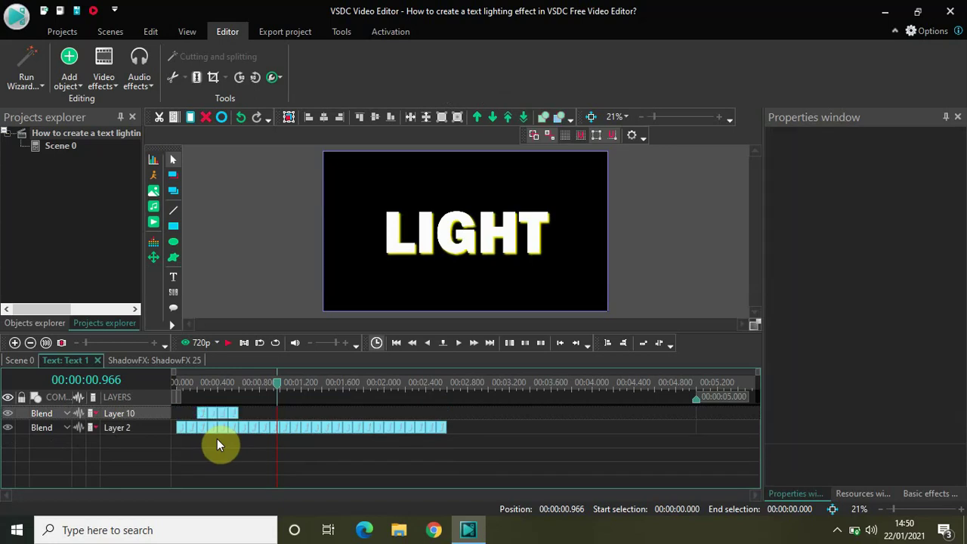
key(ctrl+v)
key(ctrl+v)
key(ctrl+v)
key(ctrl+v)
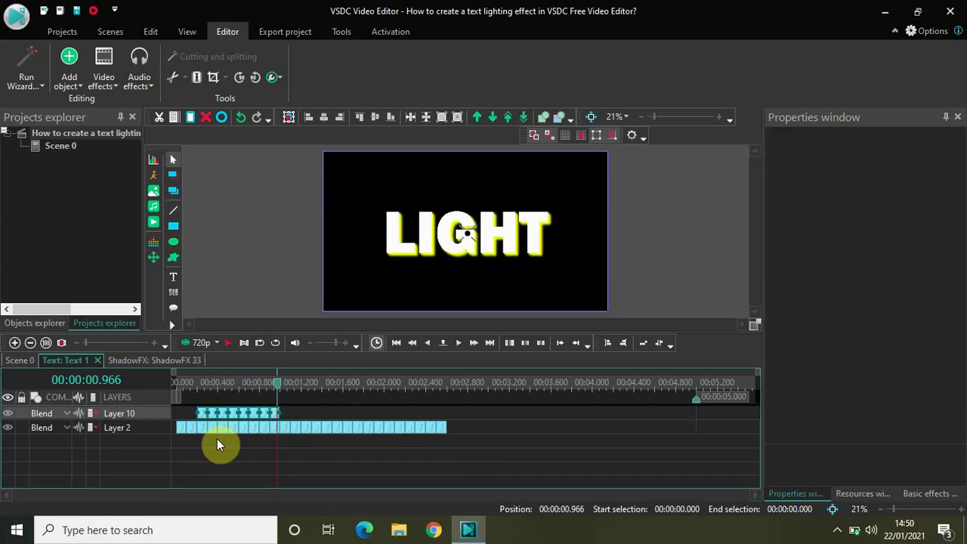
drag(204, 419, 263, 436)
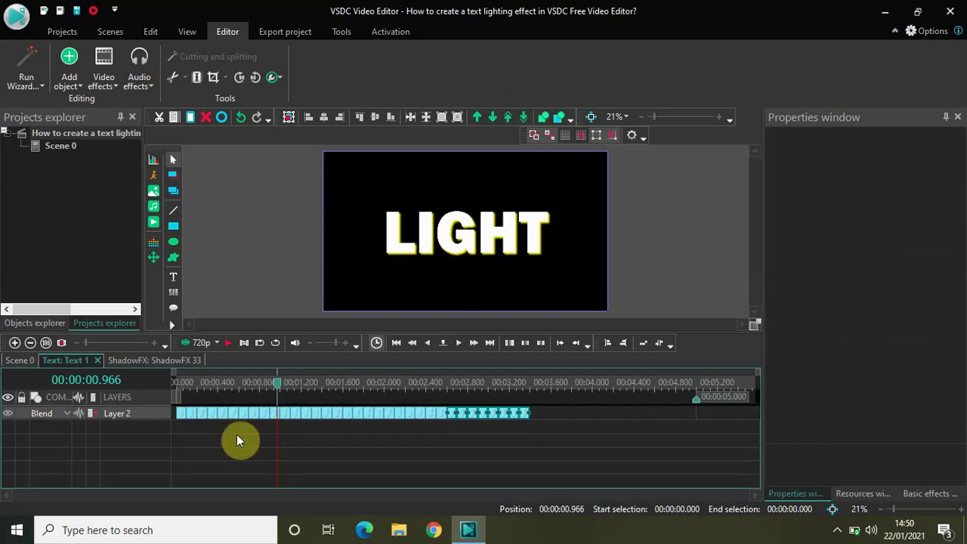
Keep pasting and appending the eight copied shadow effects on Layer 2 until the sequence reaches 00:00:05.000
key(ctrl+v)
key(ctrl+v)
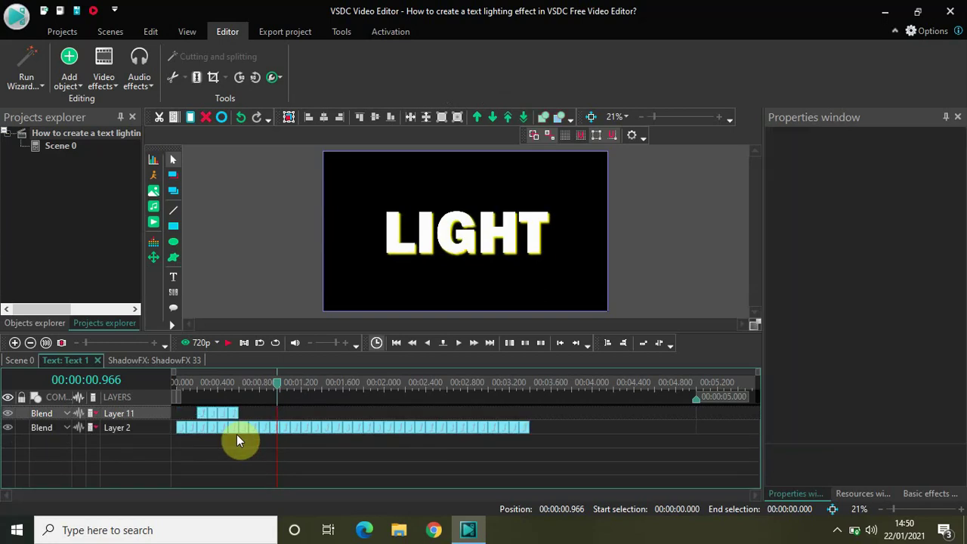
key(ctrl+v)
key(ctrl+v)
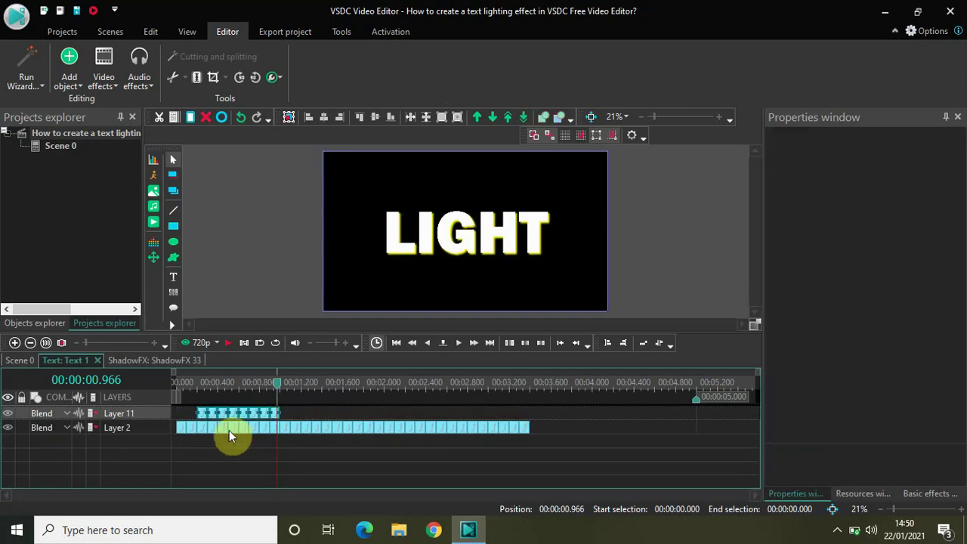
key(ctrl+v)
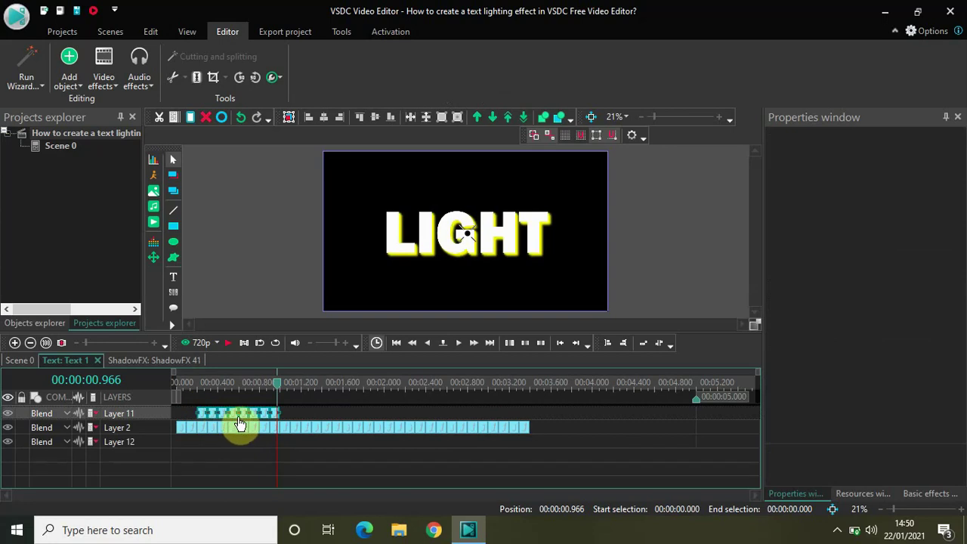
drag(240, 423, 327, 417)
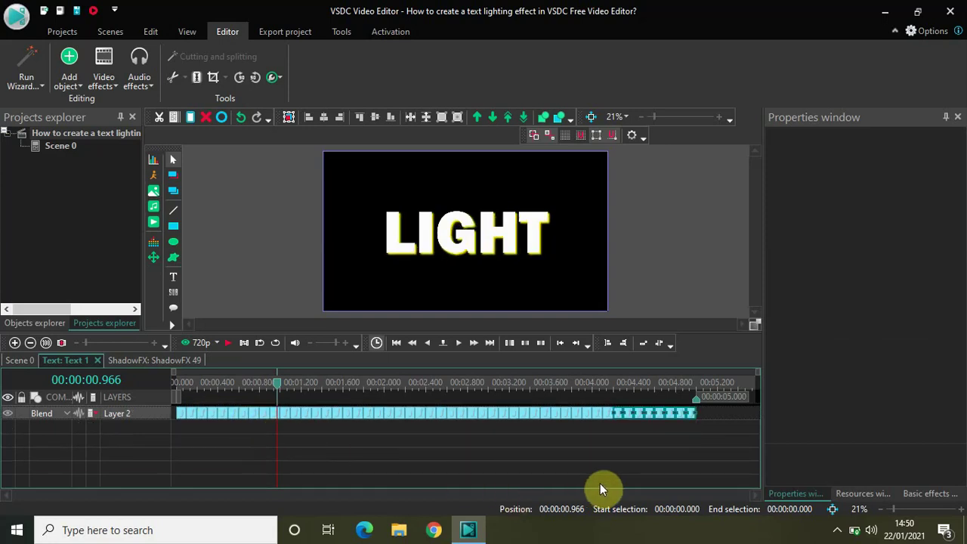
click(671, 462)
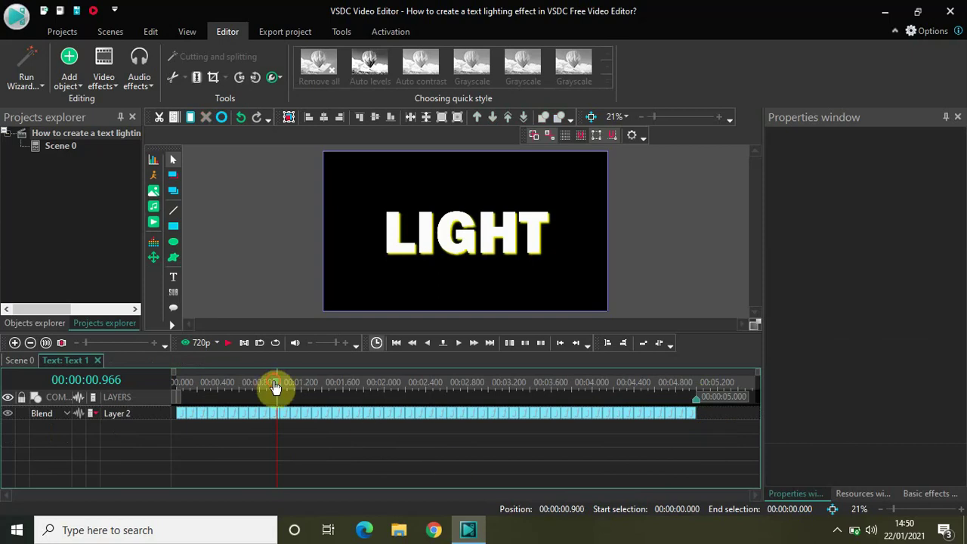
Play the text's timeline from the beginning several times to check the alternating yellow and blue shadow effect
drag(276, 387, 89, 385)
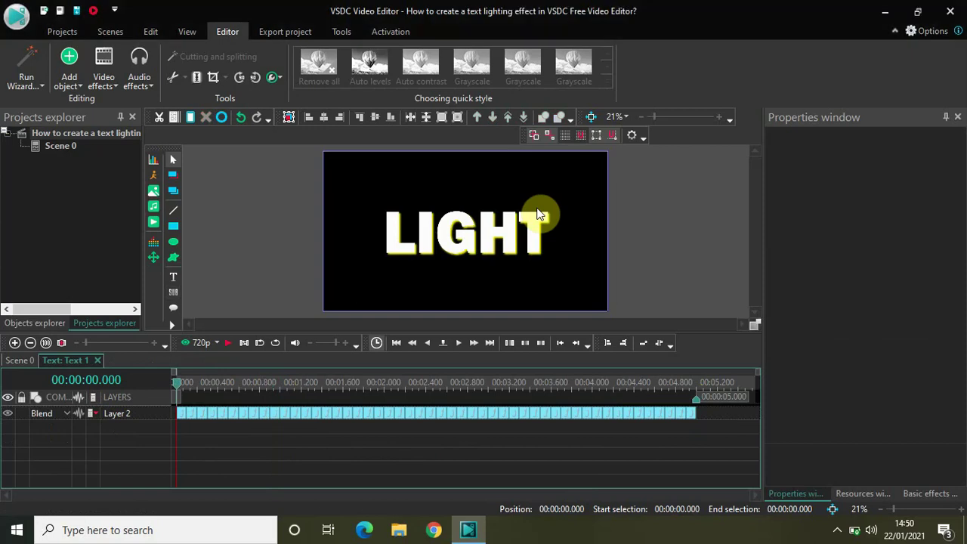
key(space)
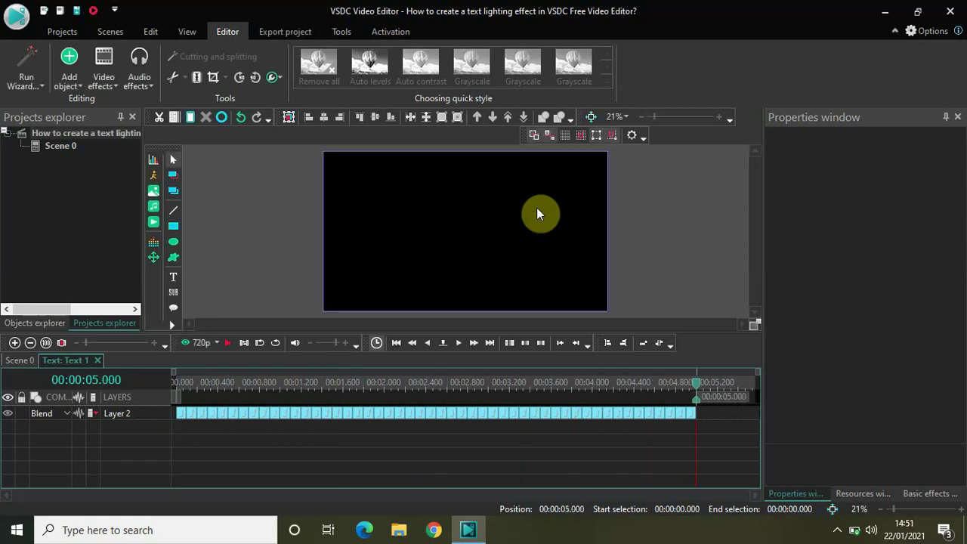
click(178, 384)
key(space)
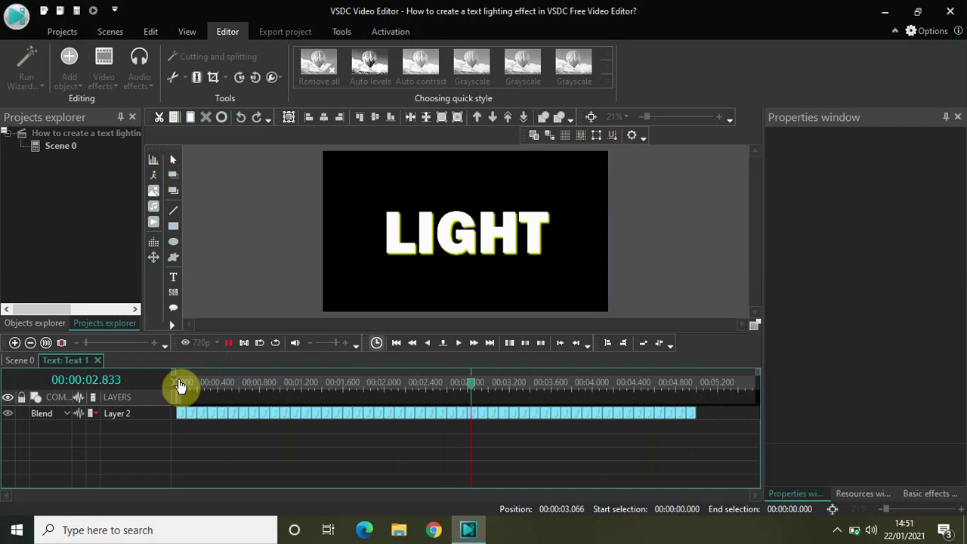
key(space)
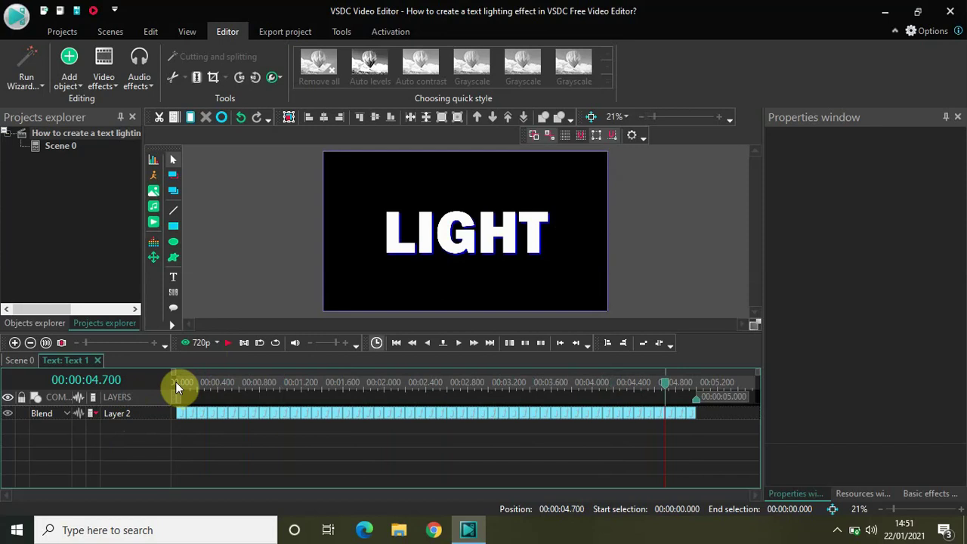
click(176, 383)
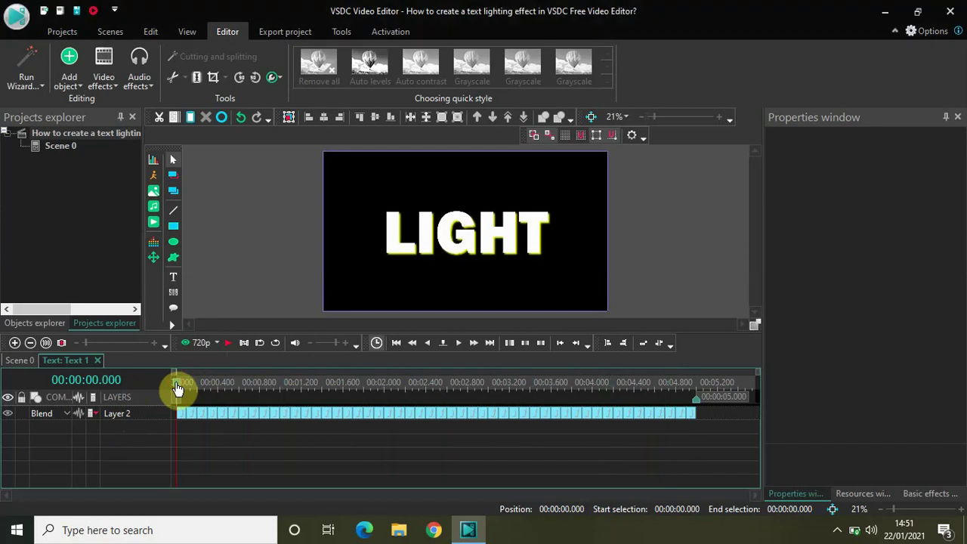
key(space)
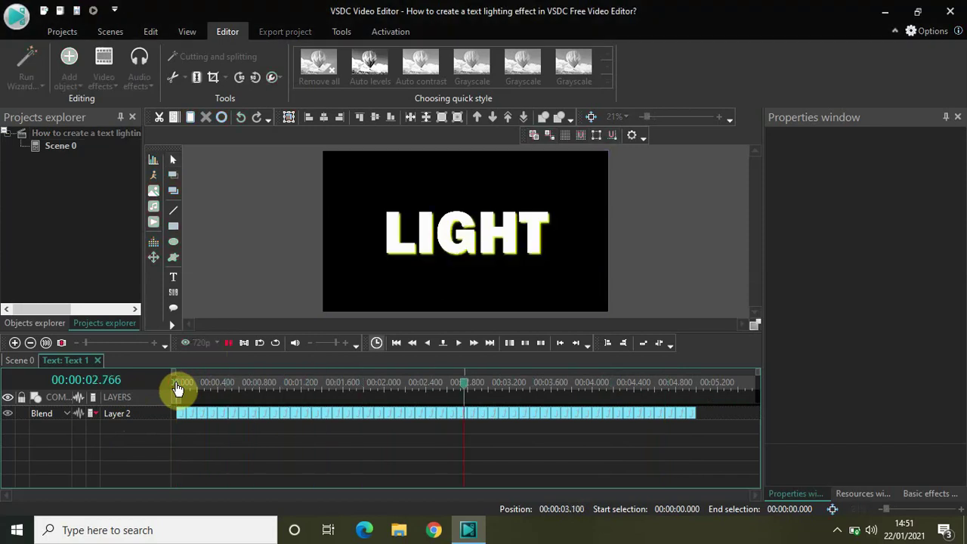
key(space)
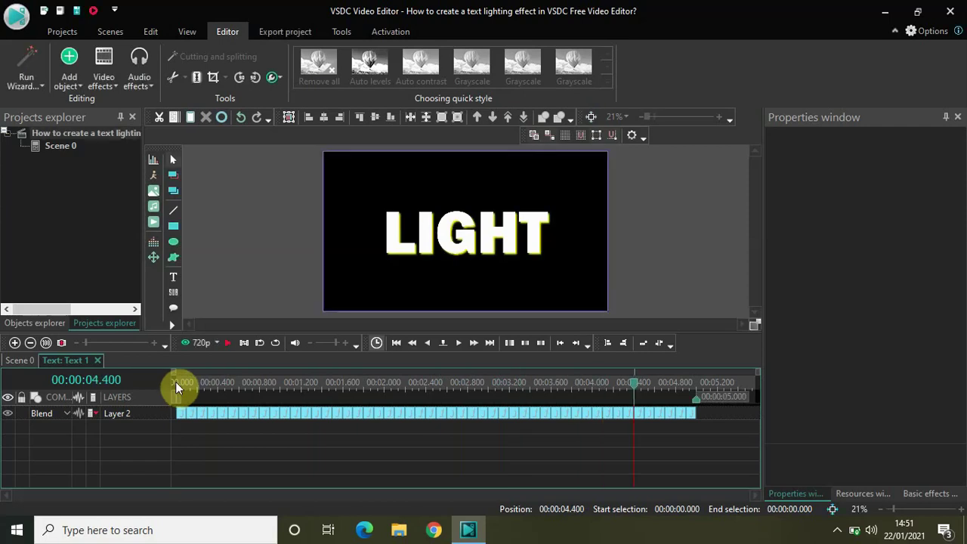